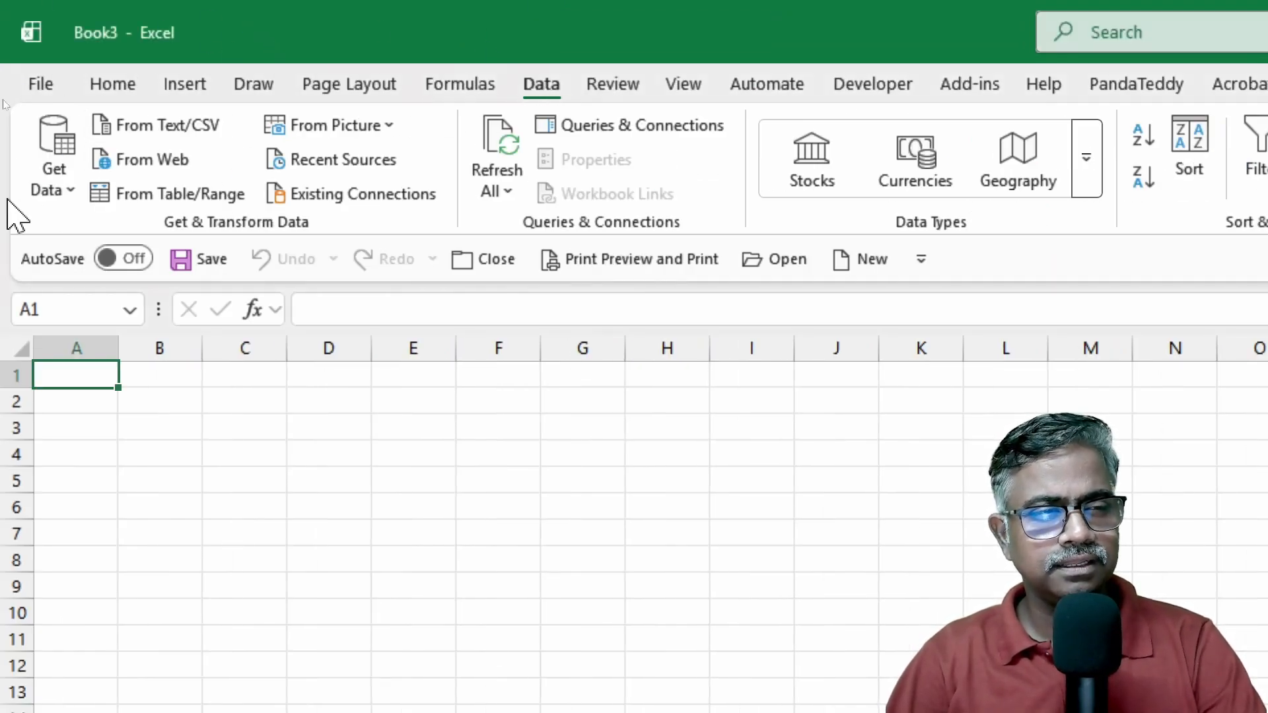
Step: Launch the Power Query Editor and connect to the Excel workbook "Video 14 - Merging Queries - Left Outer Join" as a new source
click(41, 188)
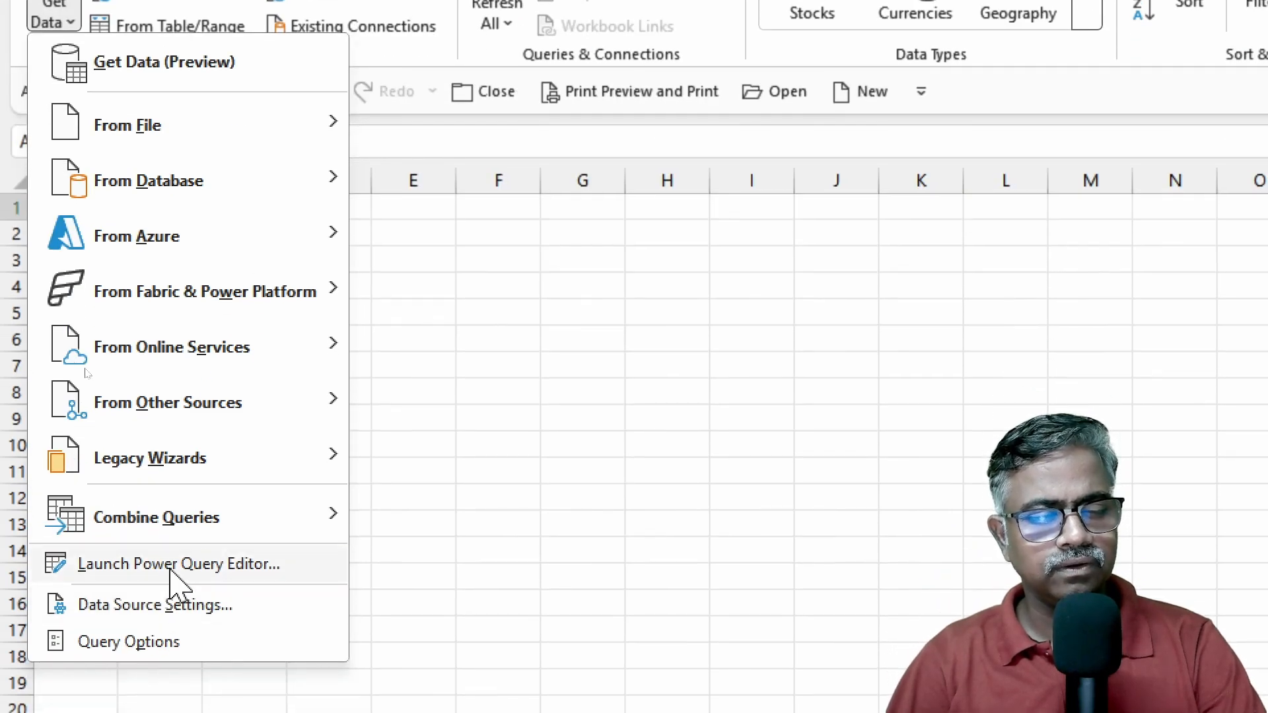
click(170, 570)
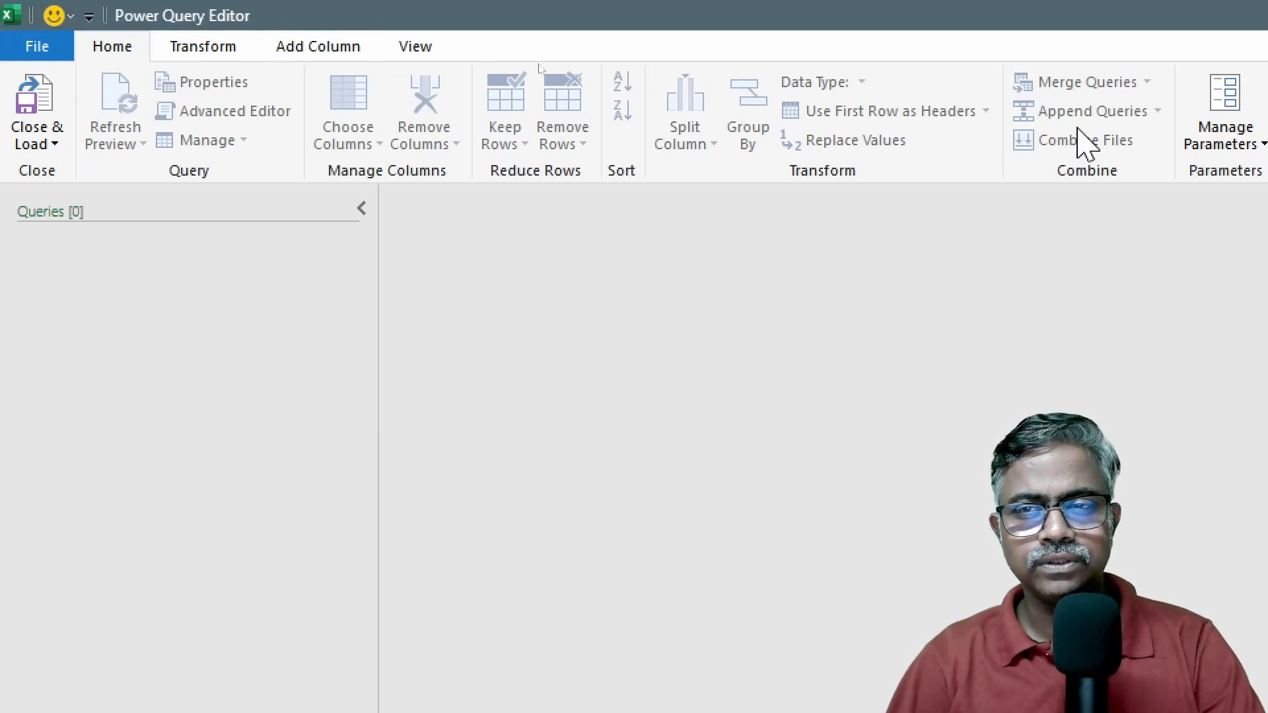
click(1111, 84)
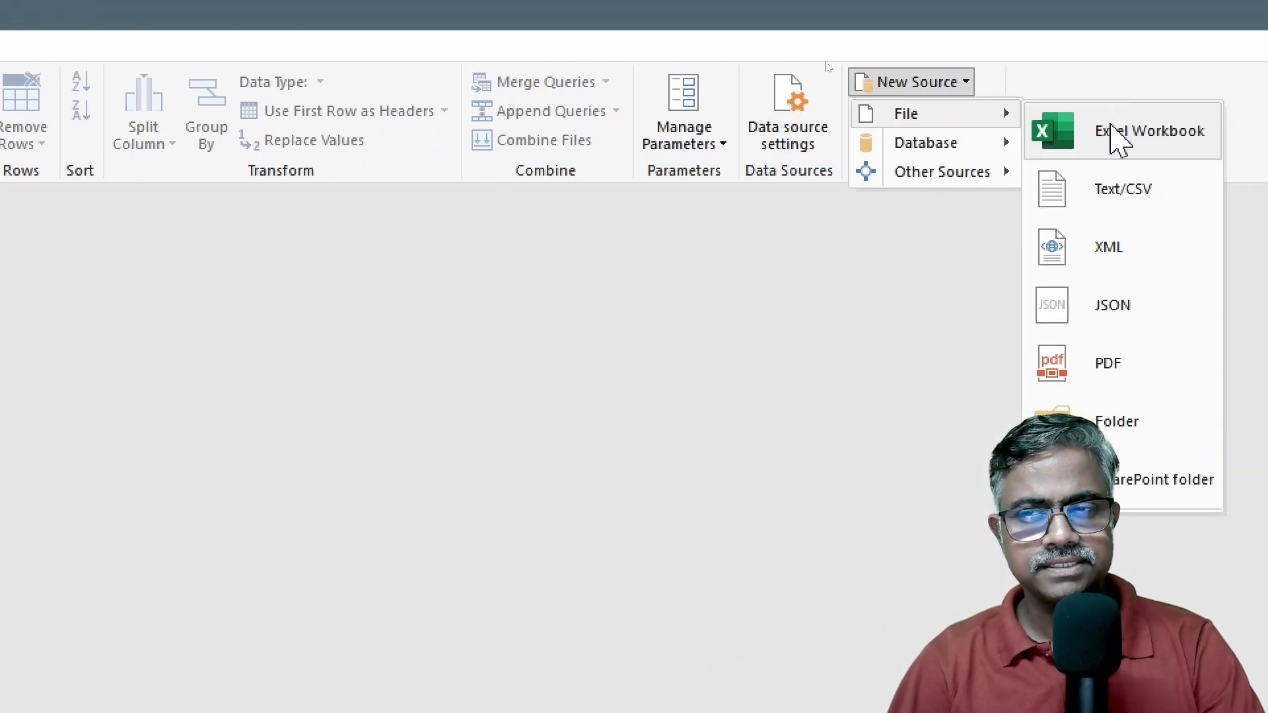
click(1116, 136)
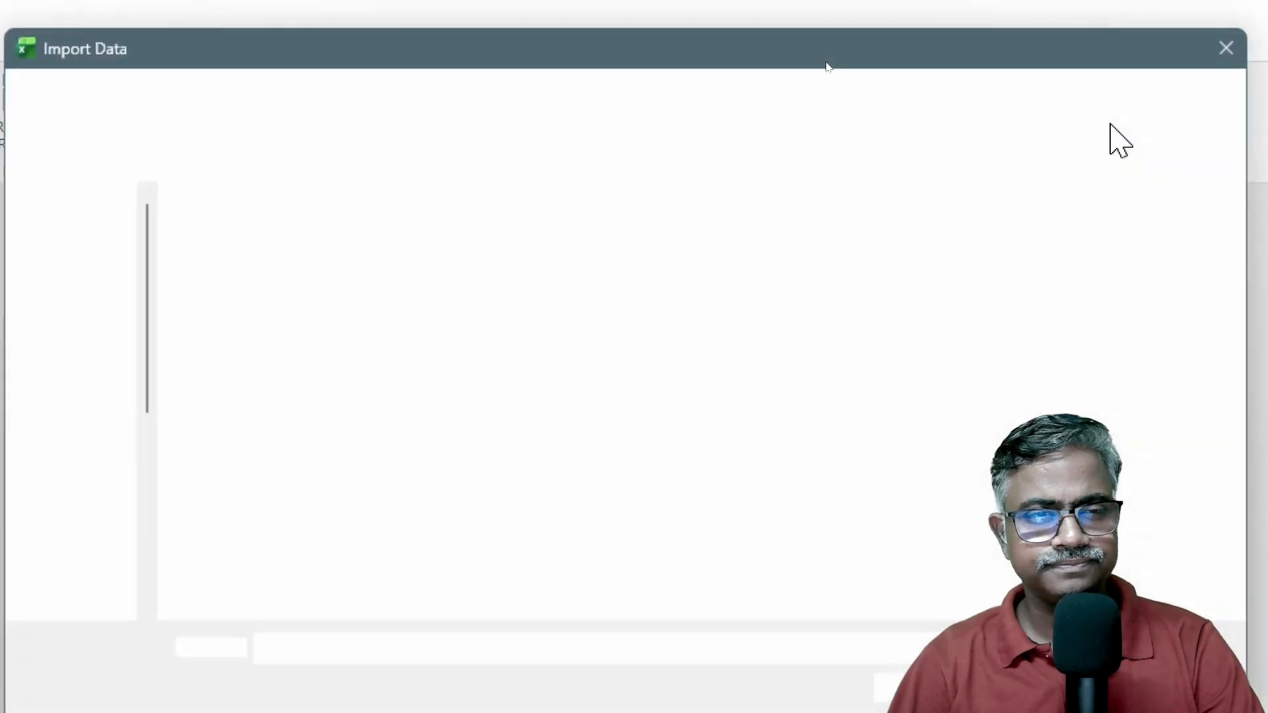
click(295, 248)
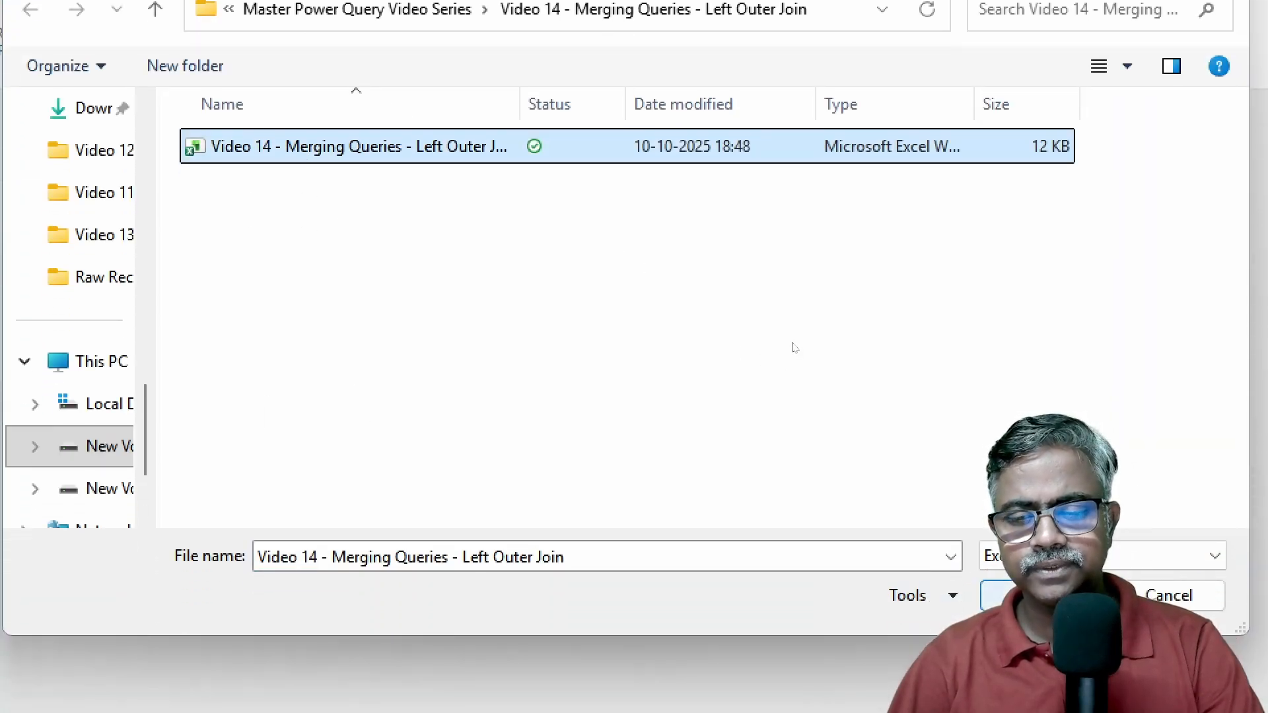
key(Return)
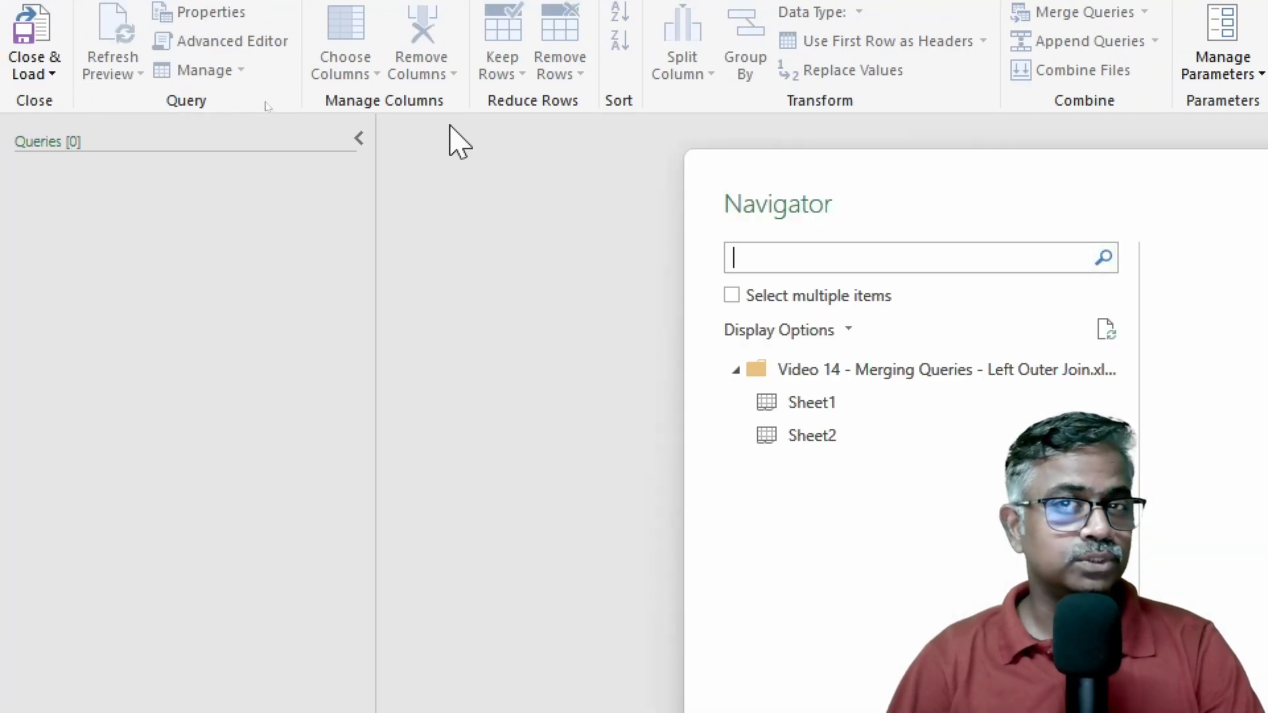
Step: Enable selecting multiple items and import both Sheet1 and Sheet2 from the workbook as queries
drag(948, 189, 475, 91)
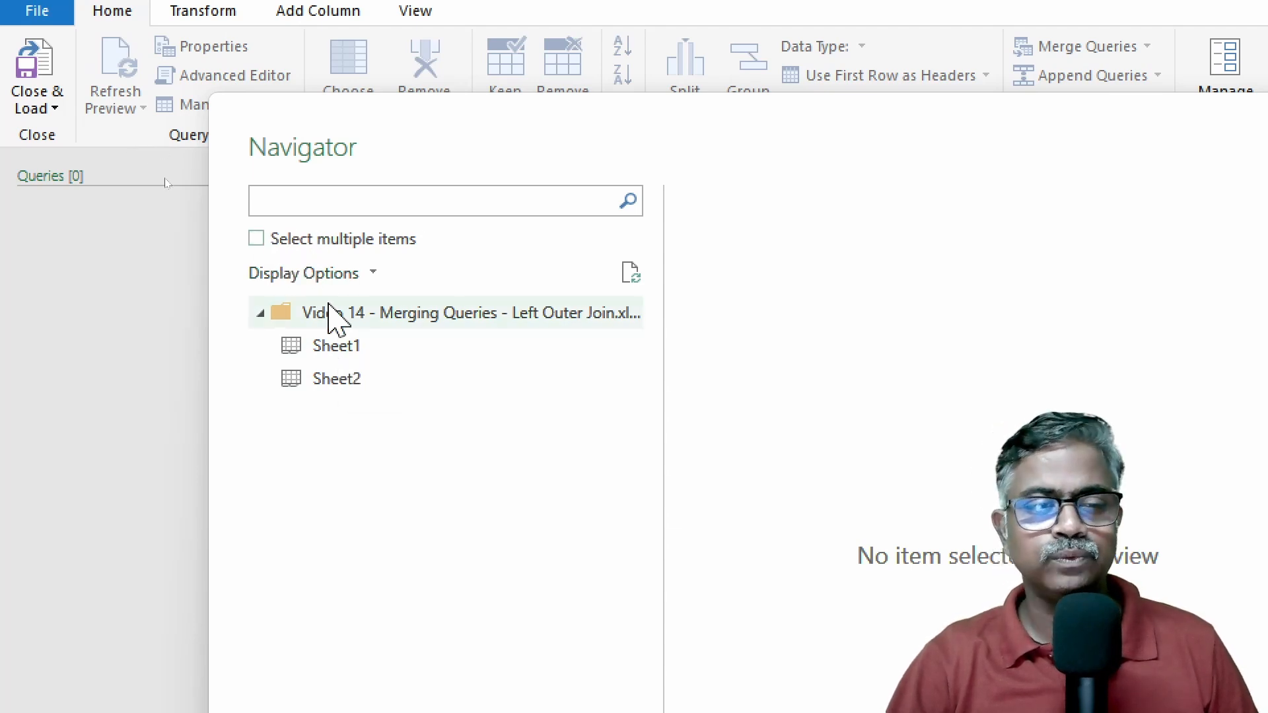
click(254, 239)
click(289, 345)
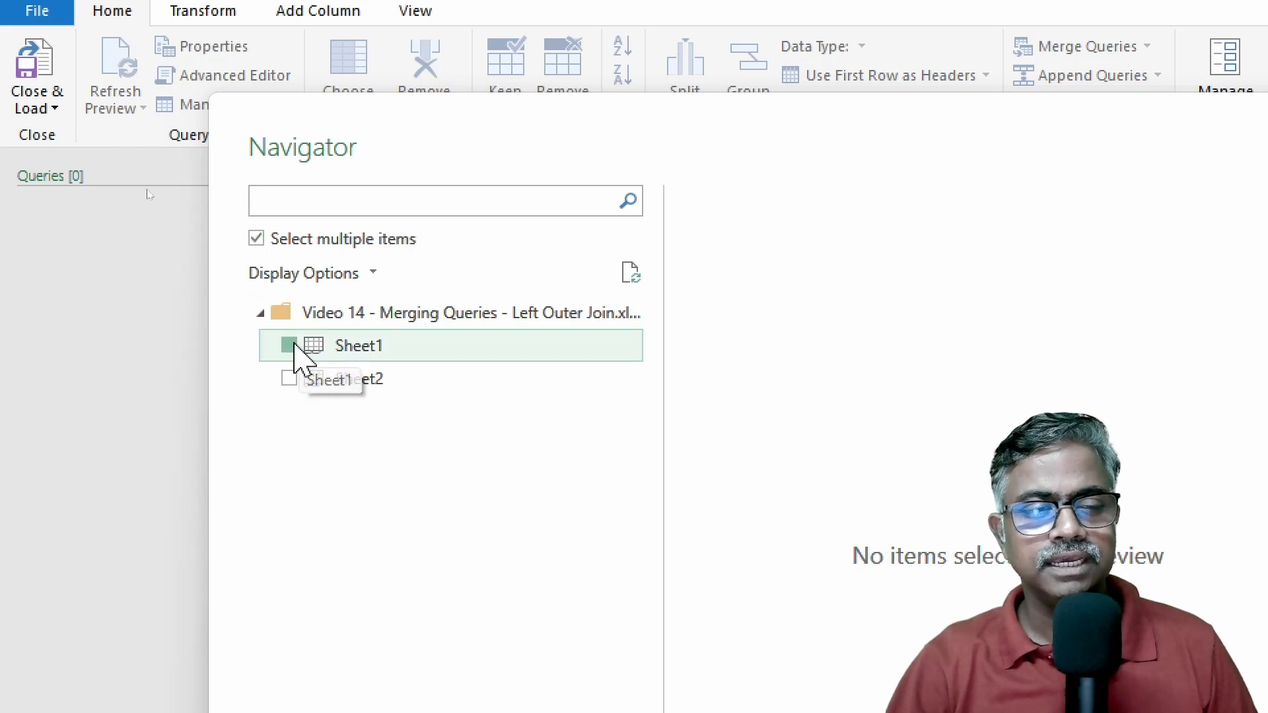
click(289, 379)
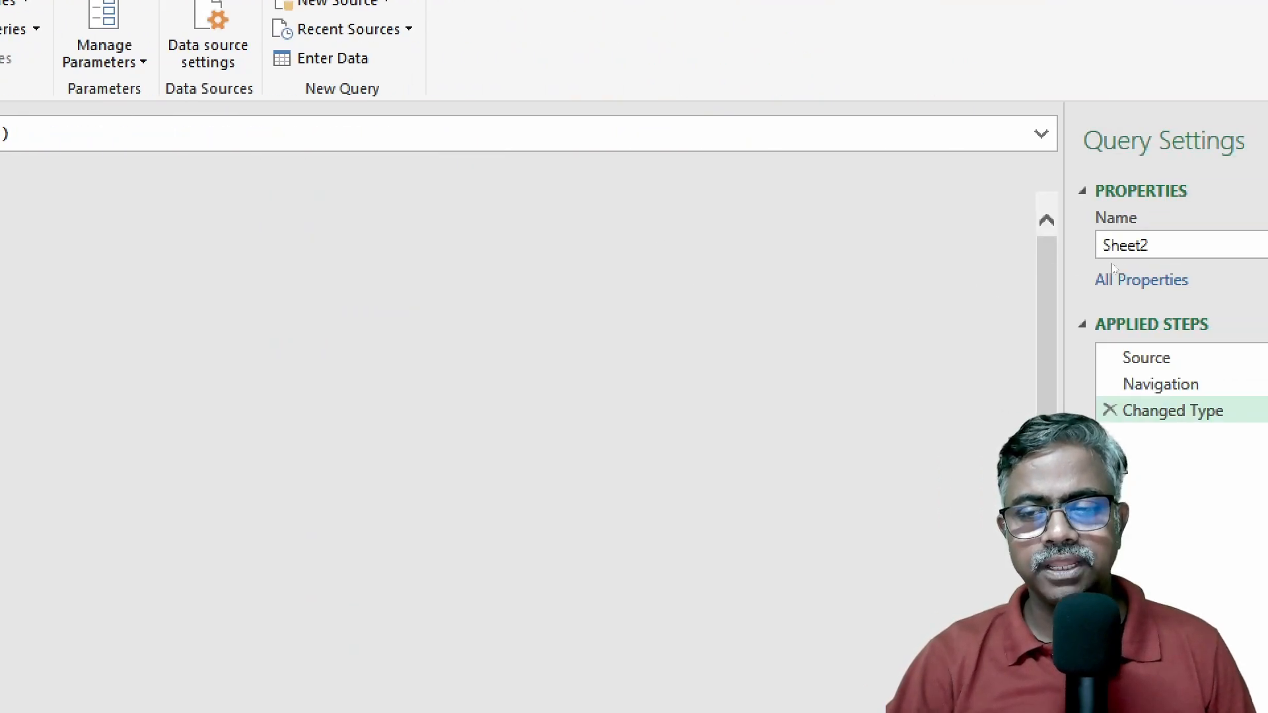
Step: Remove the automatic Changed Type step from both the Sheet2 and Sheet1 queries
click(1110, 410)
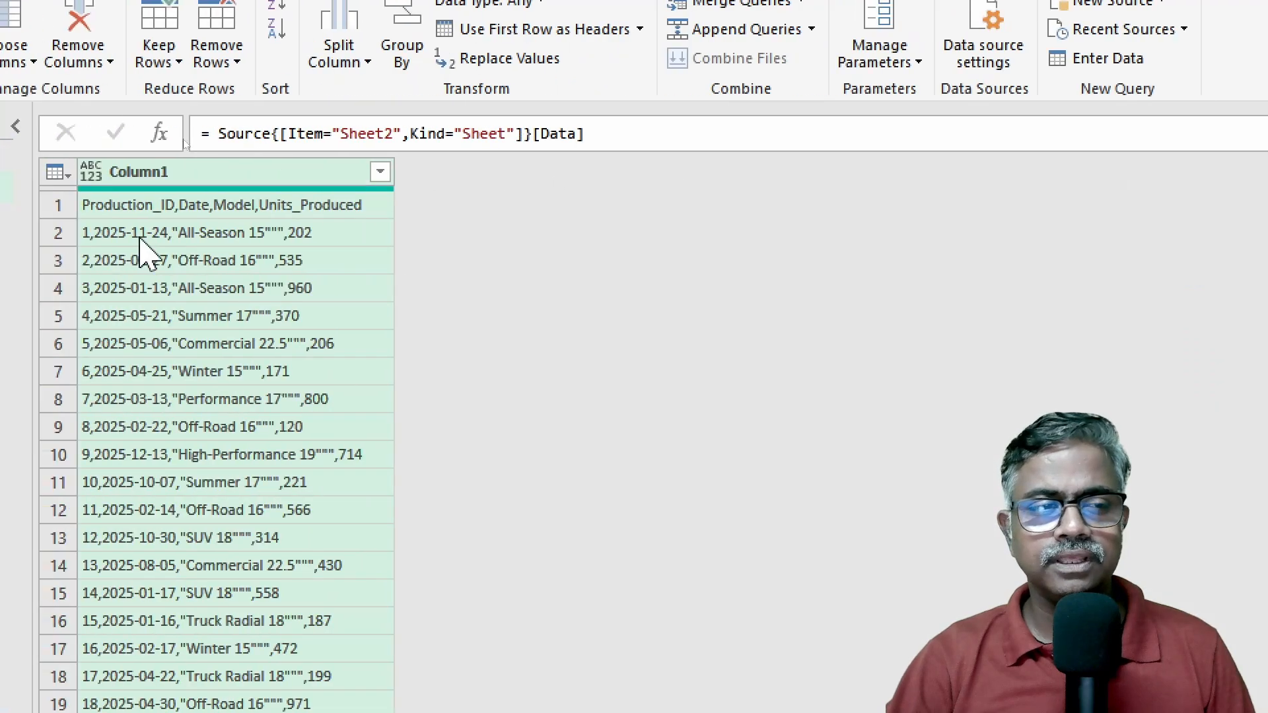
click(133, 159)
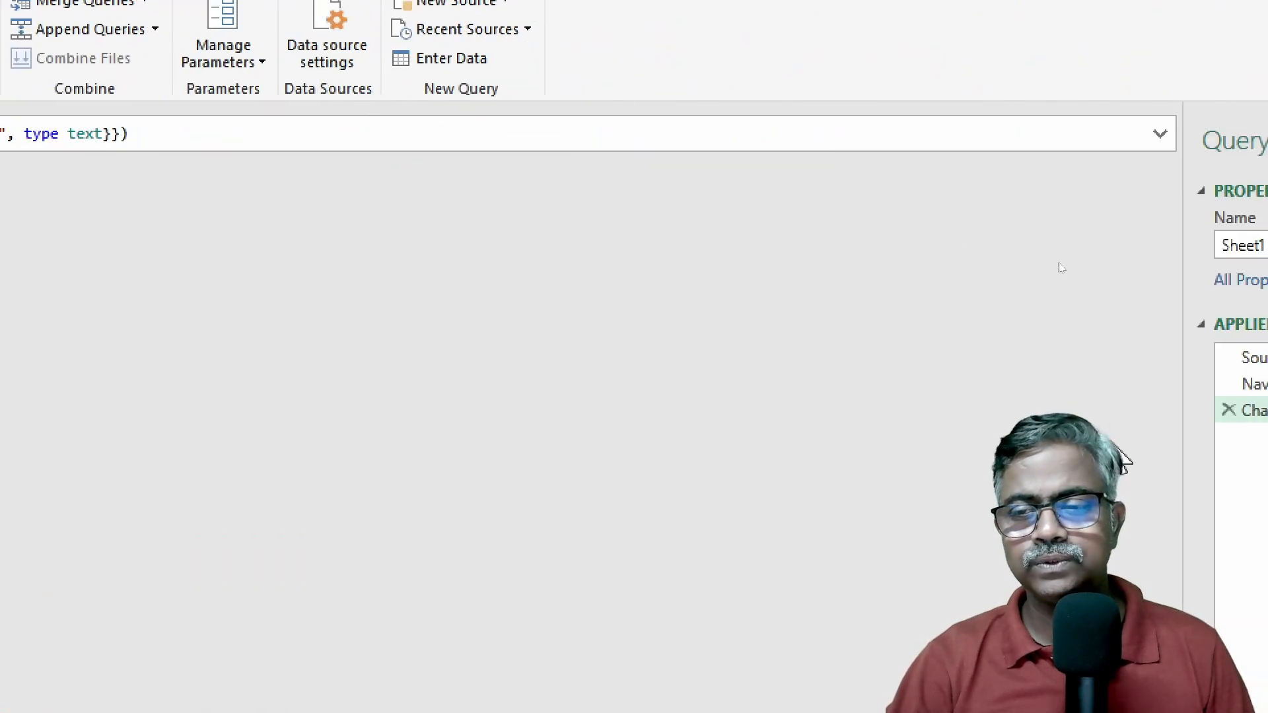
click(1083, 411)
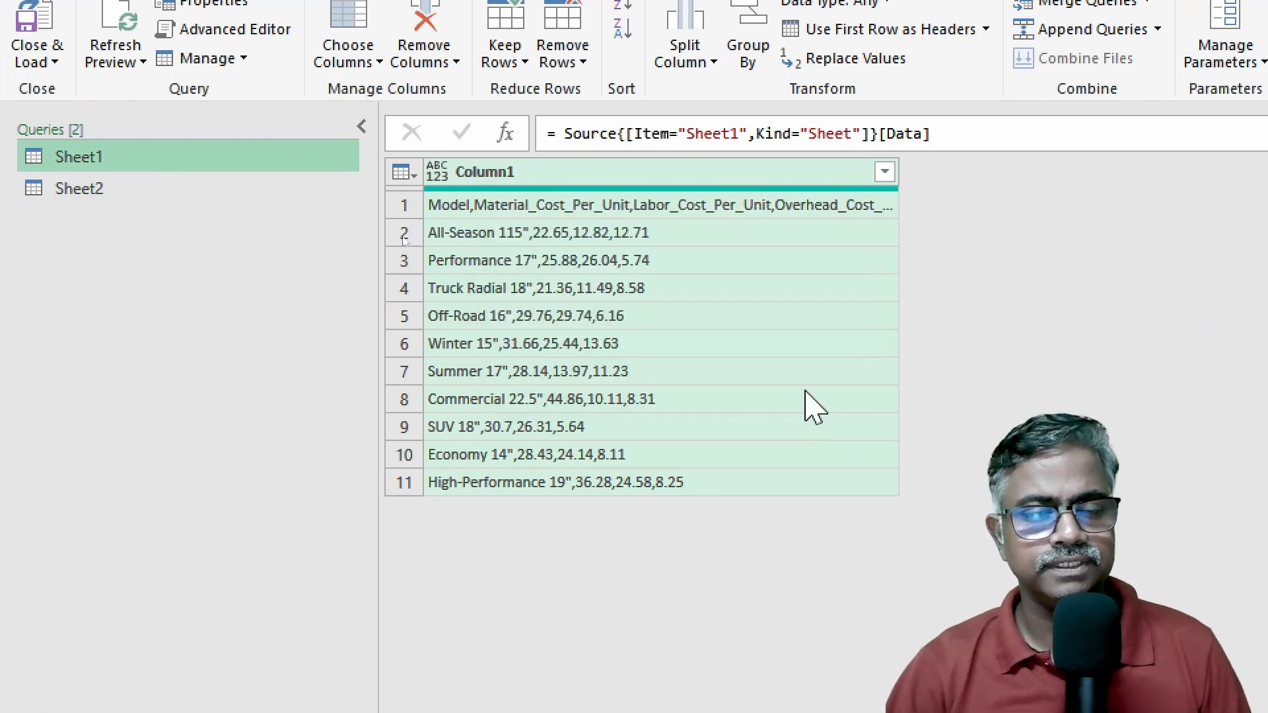
Step: Split Column1 of the Sheet2 query by comma at each occurrence of the delimiter
click(82, 187)
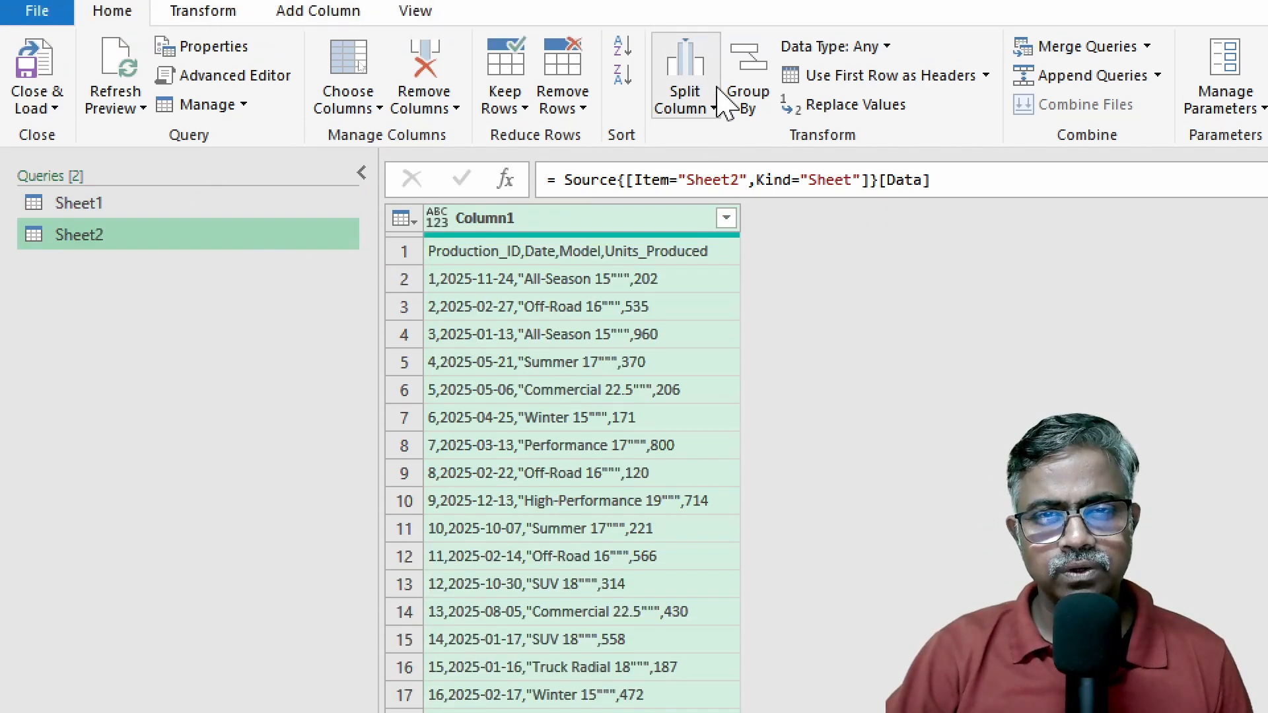
click(703, 89)
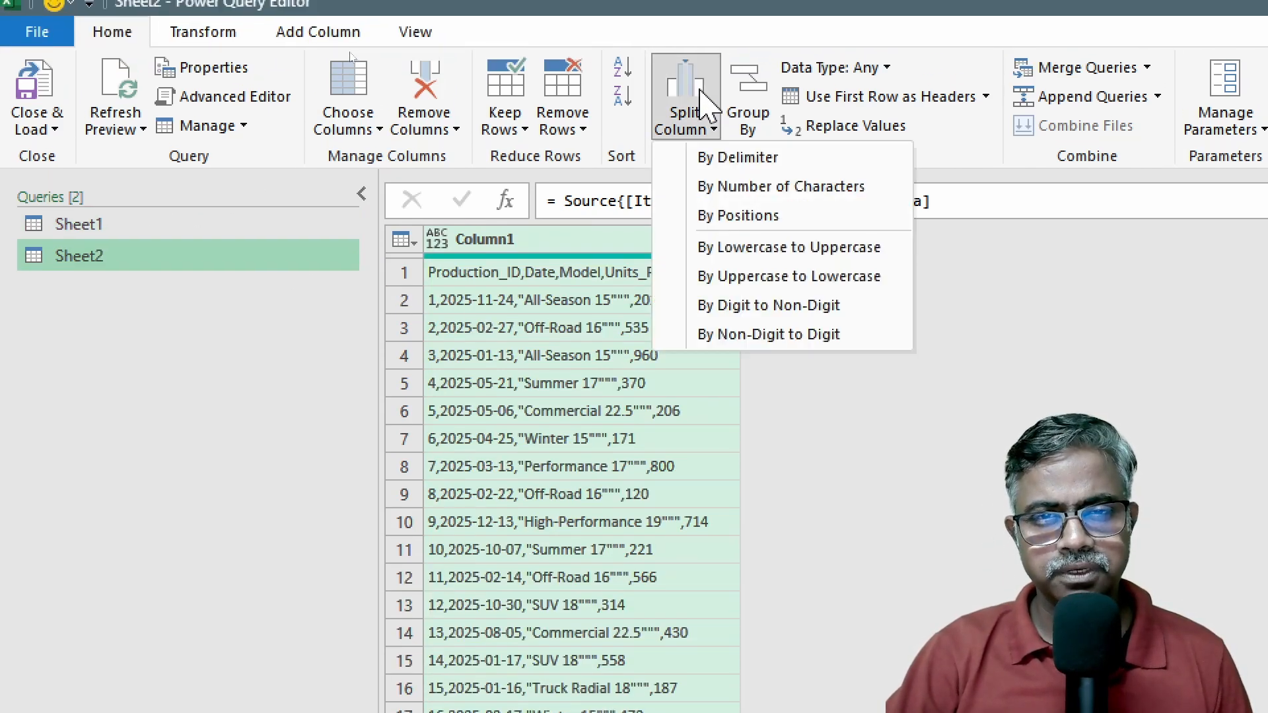
click(735, 158)
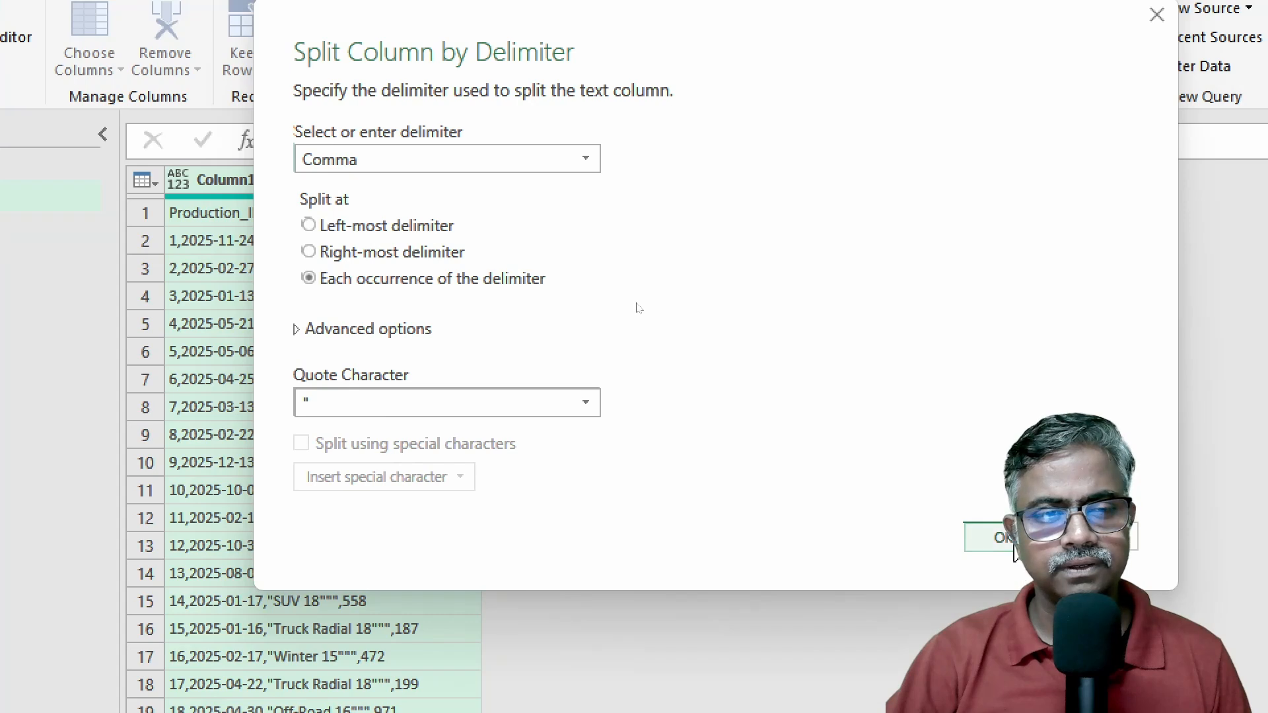
click(997, 538)
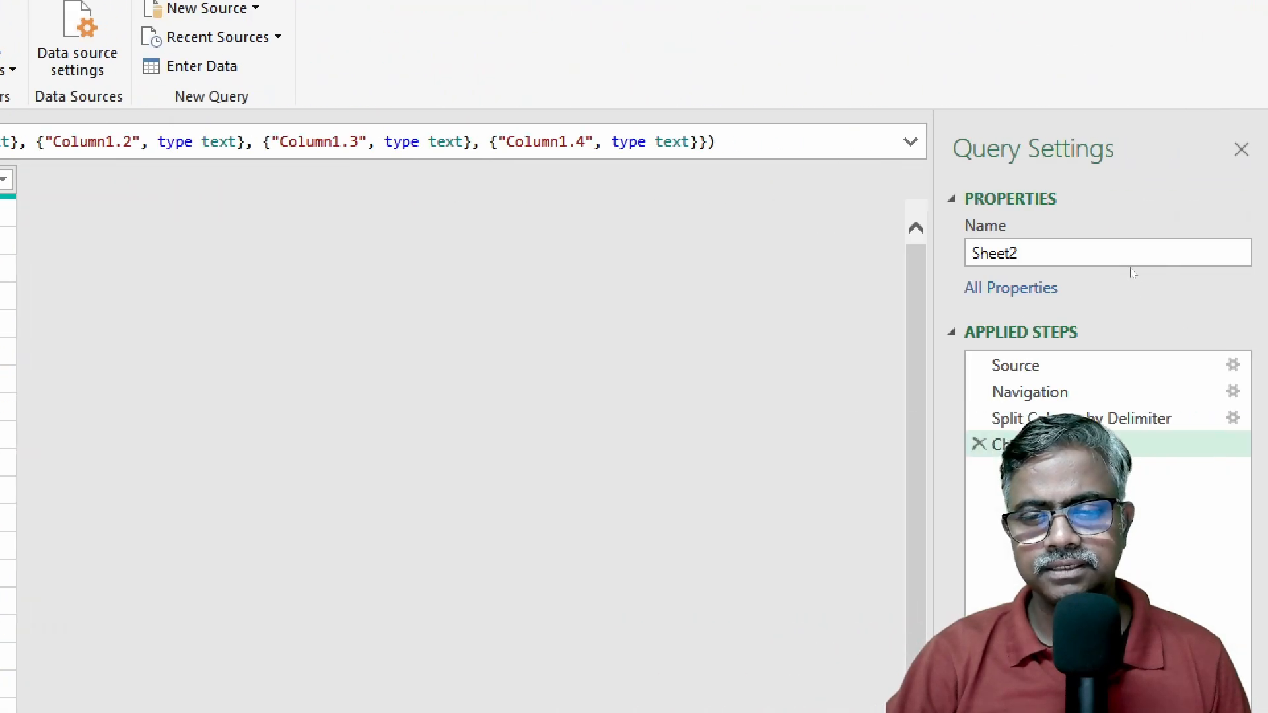
Step: Remove the Changed Type step from the Sheet2 query and promote its first row to headers
click(977, 444)
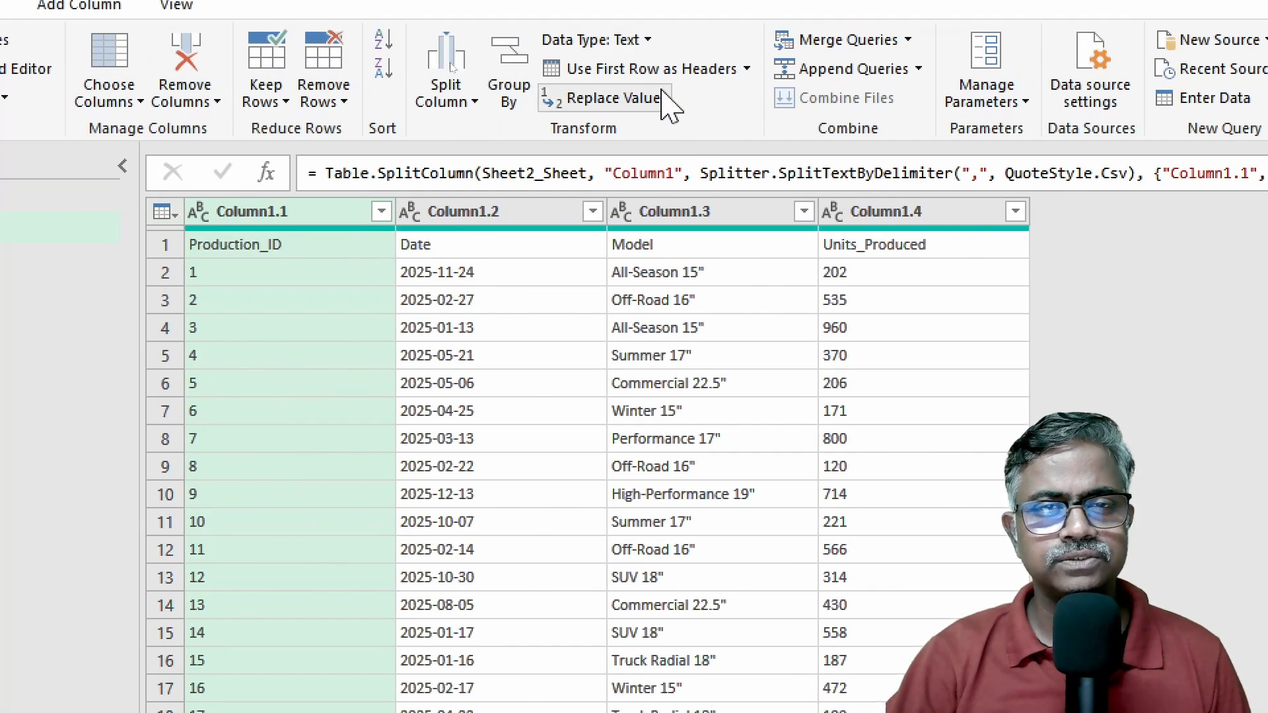
click(654, 68)
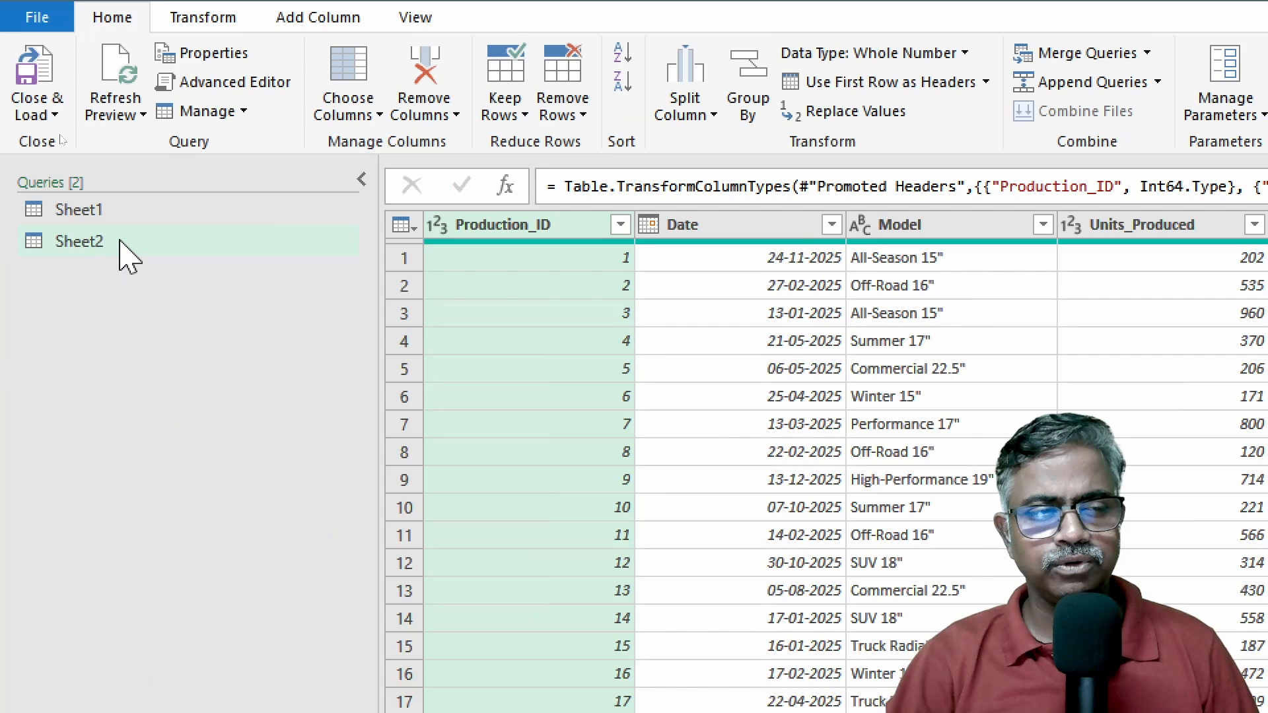
Step: Rename the Sheet2 query as Production Data
double_click(123, 241)
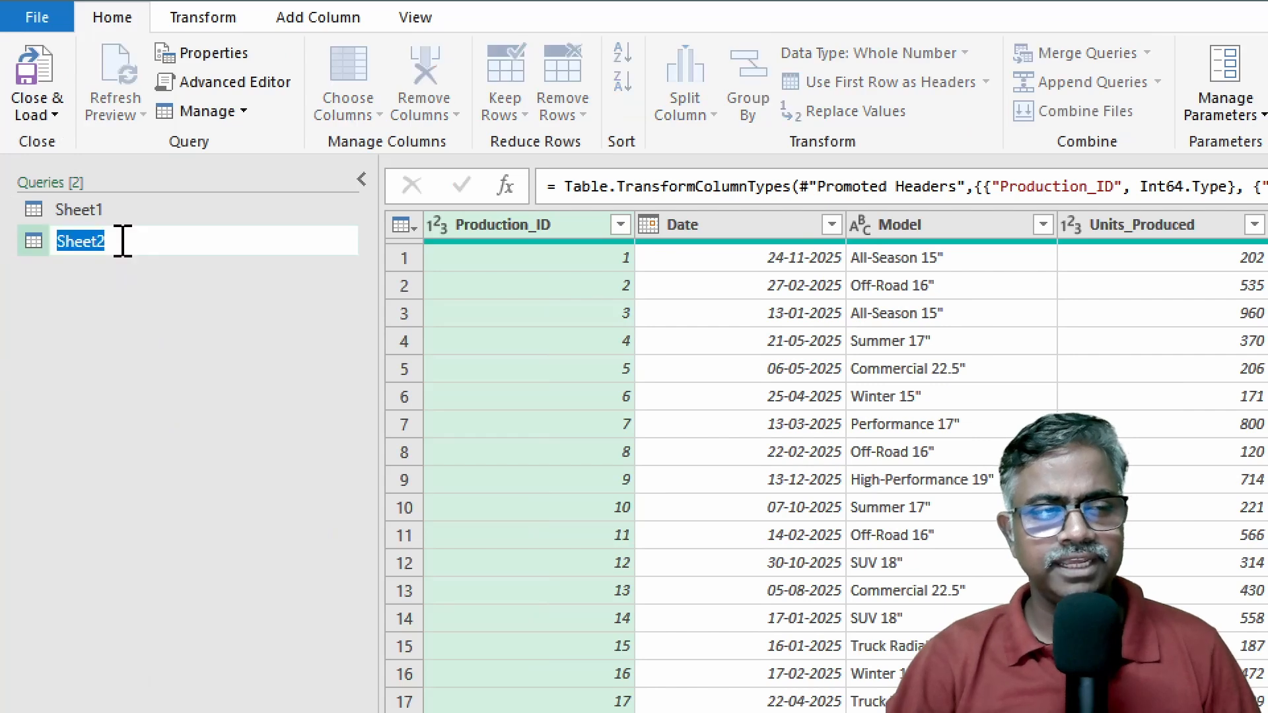
text(pRTOI)
key(BackSpace)
key(BackSpace)
key(BackSpace)
key(BackSpace)
key(BackSpace)
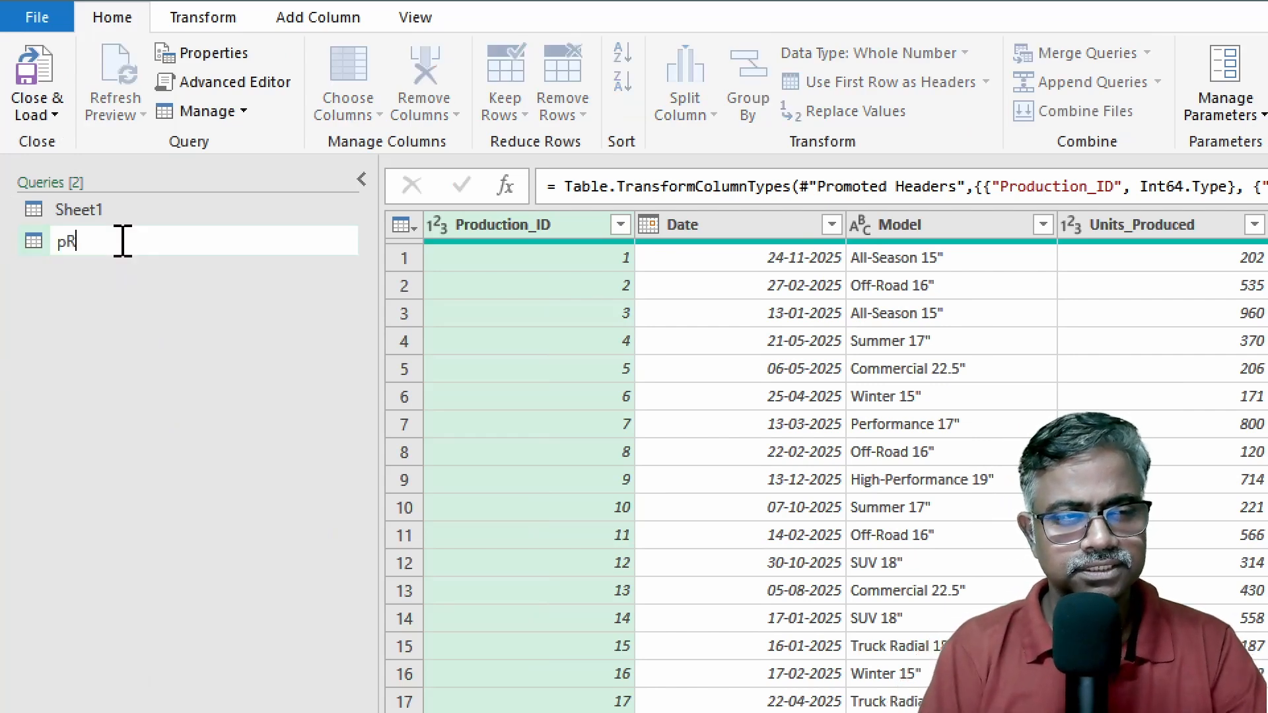
text(Productio)
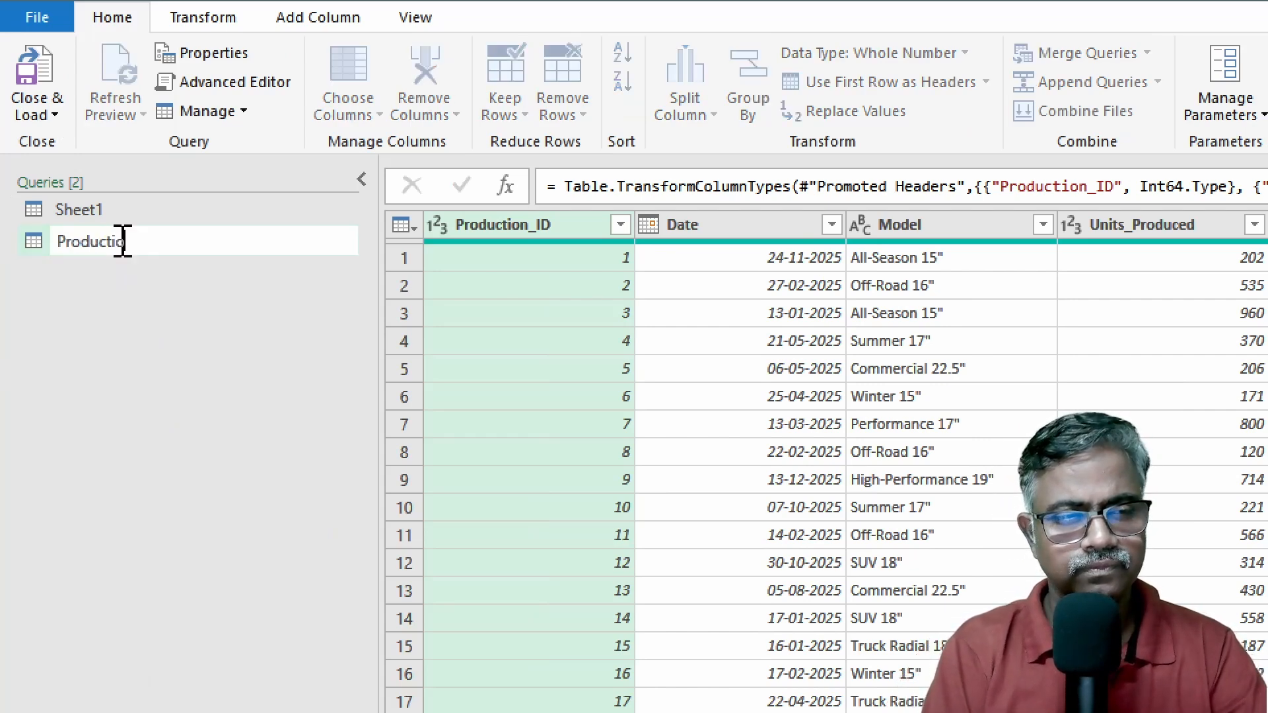
text(n Data)
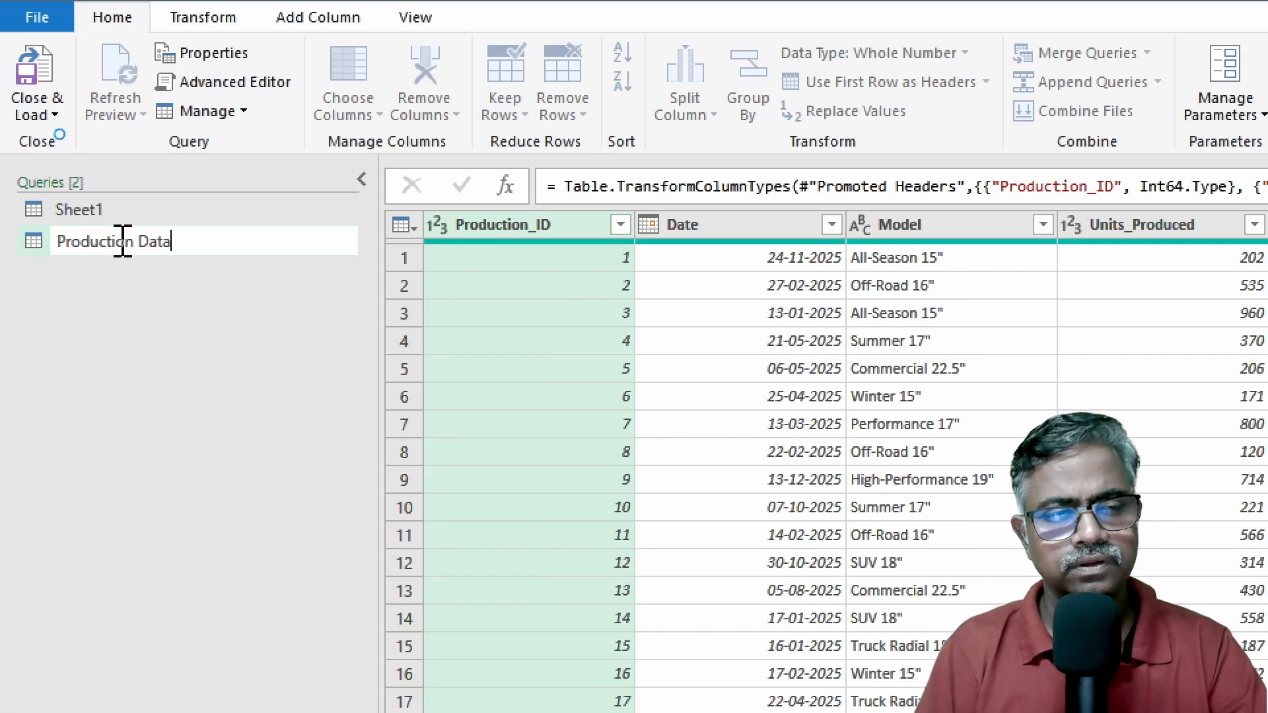
key(Return)
Step: Try to split Column1 of the Sheet1 query at each comma with the double quote as quote character
click(129, 217)
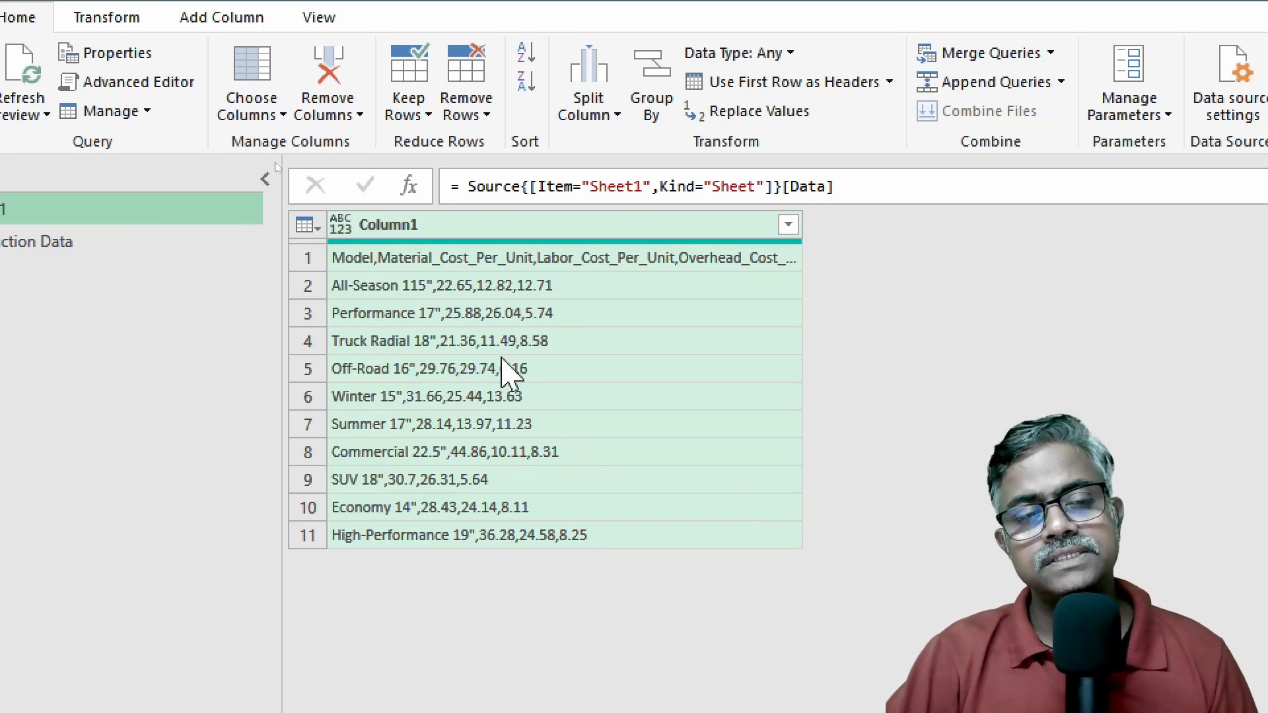
click(593, 98)
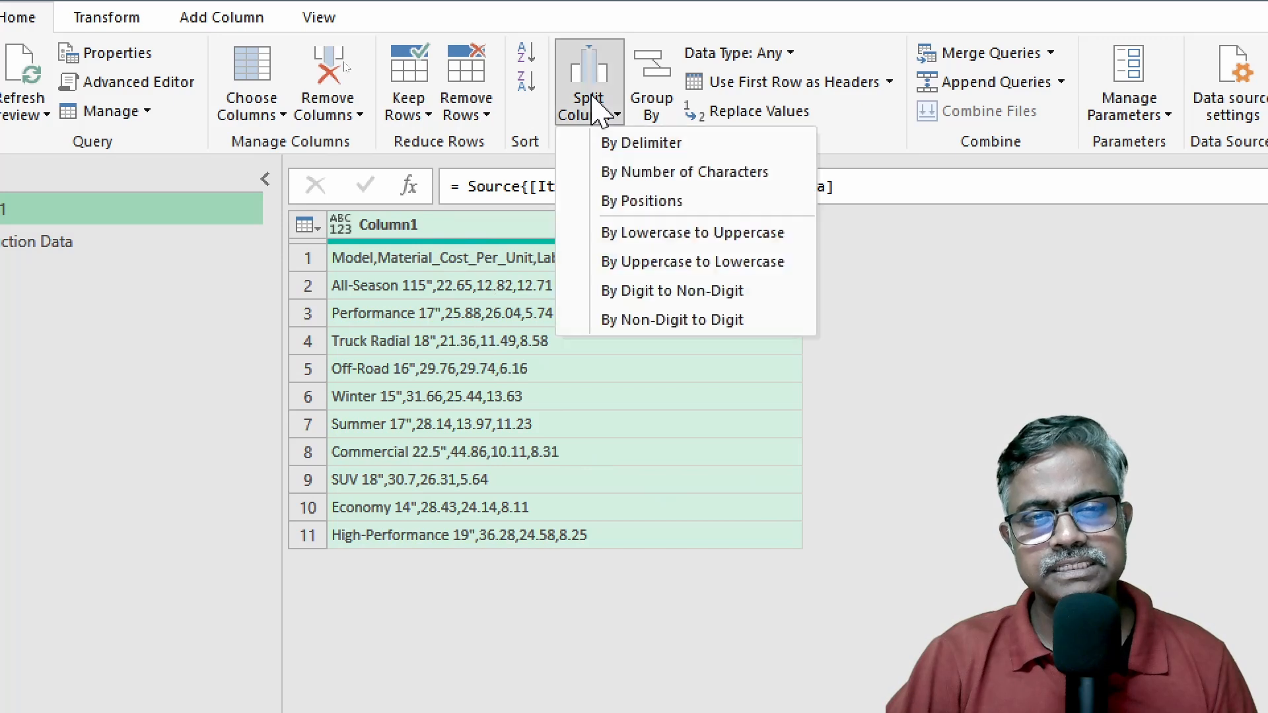
click(656, 144)
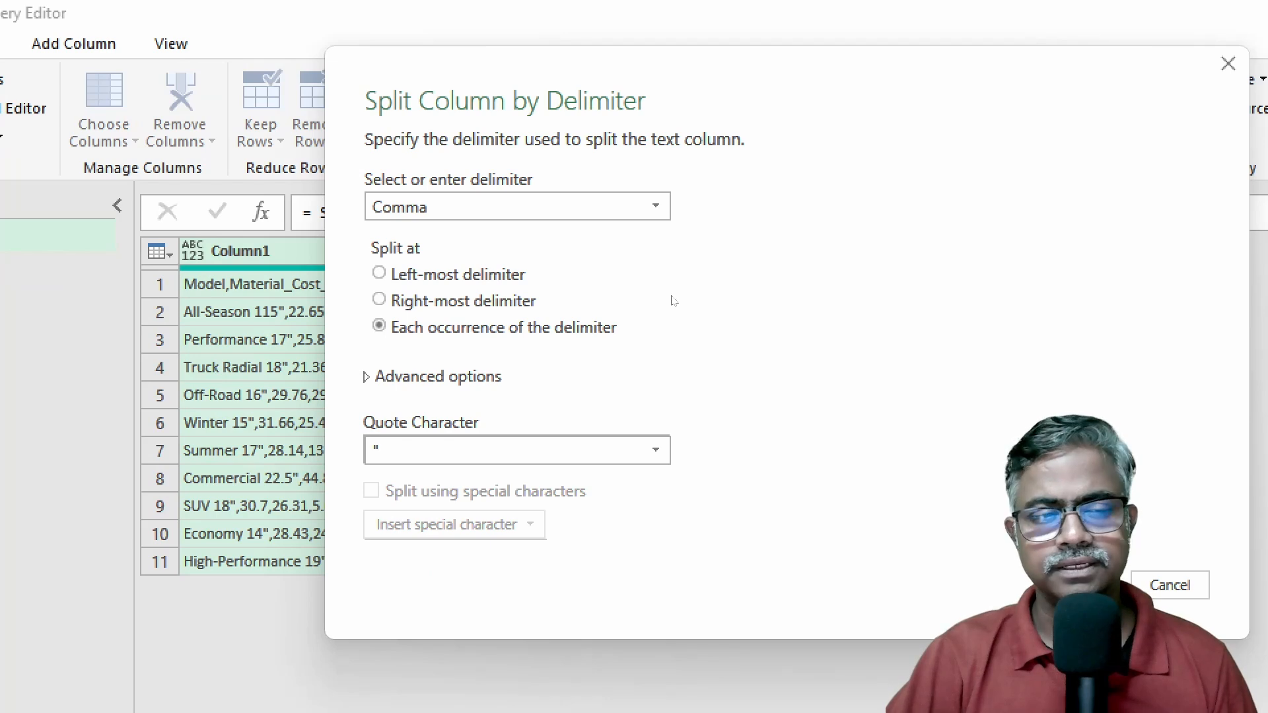
key(Return)
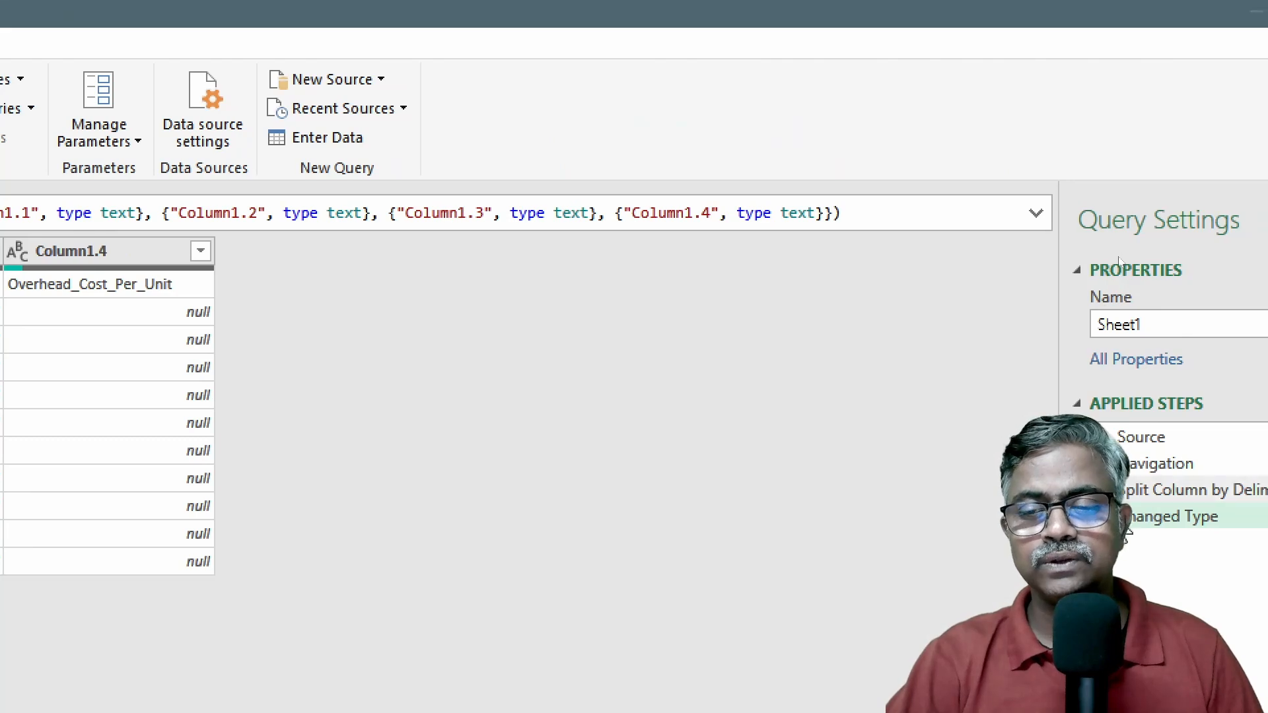
key(Up)
key(Up)
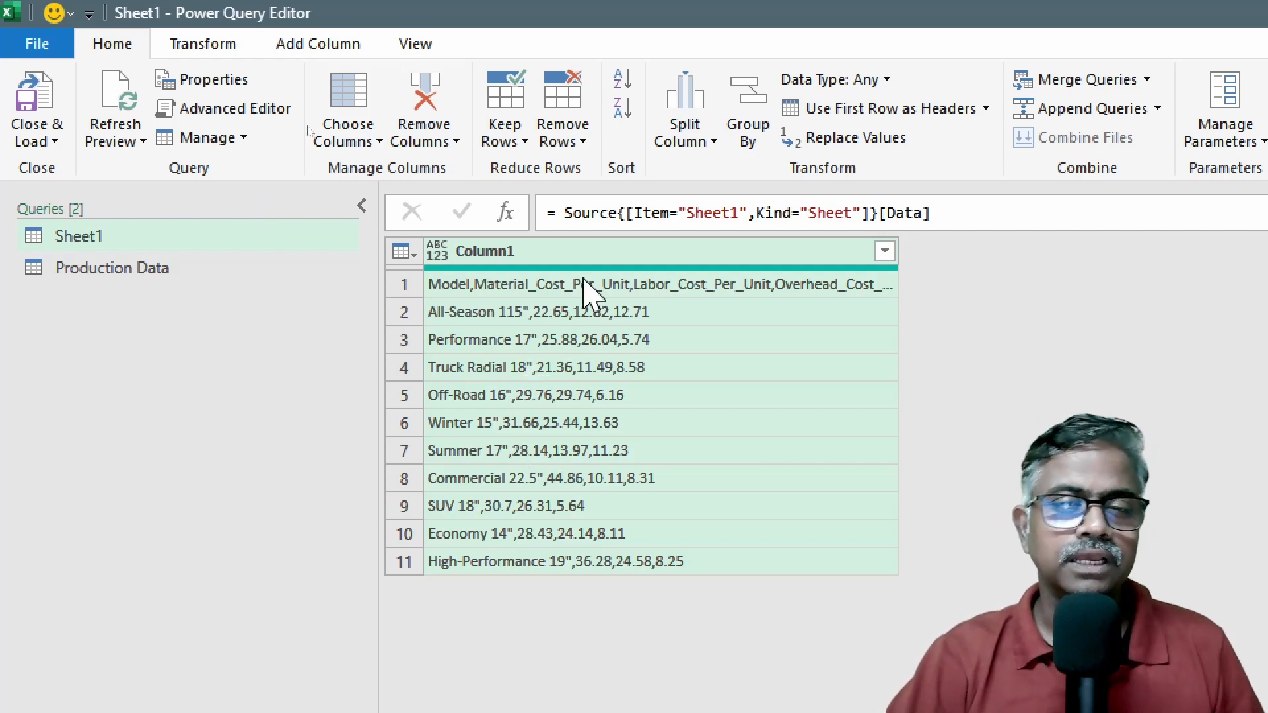
Step: Split Column1 of the Sheet1 query at each comma with the quote character set to None
click(673, 129)
click(770, 177)
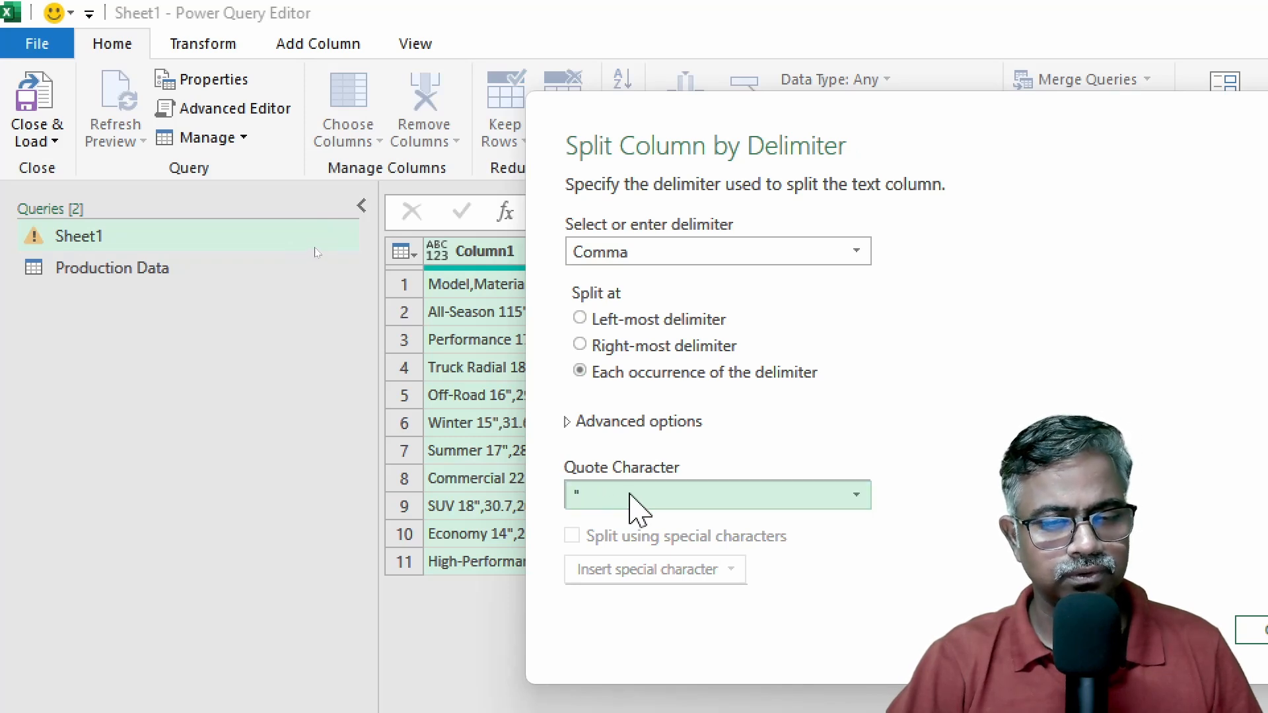
click(629, 494)
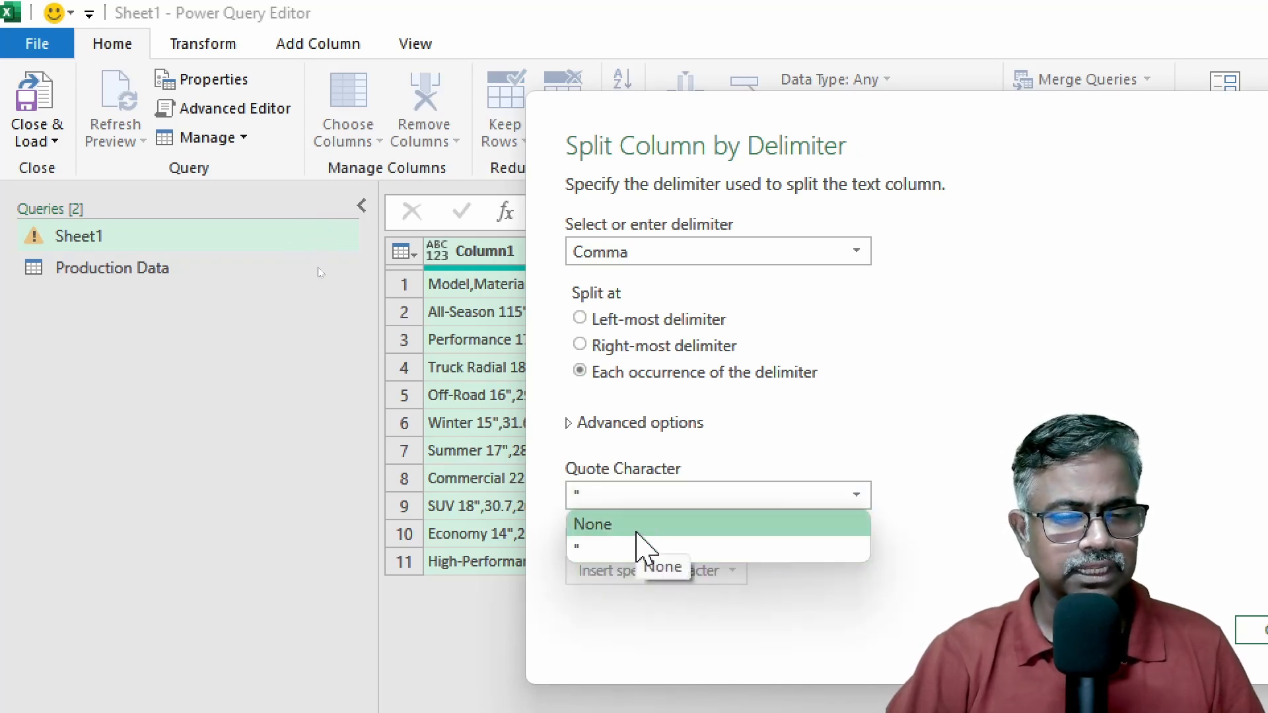
click(636, 528)
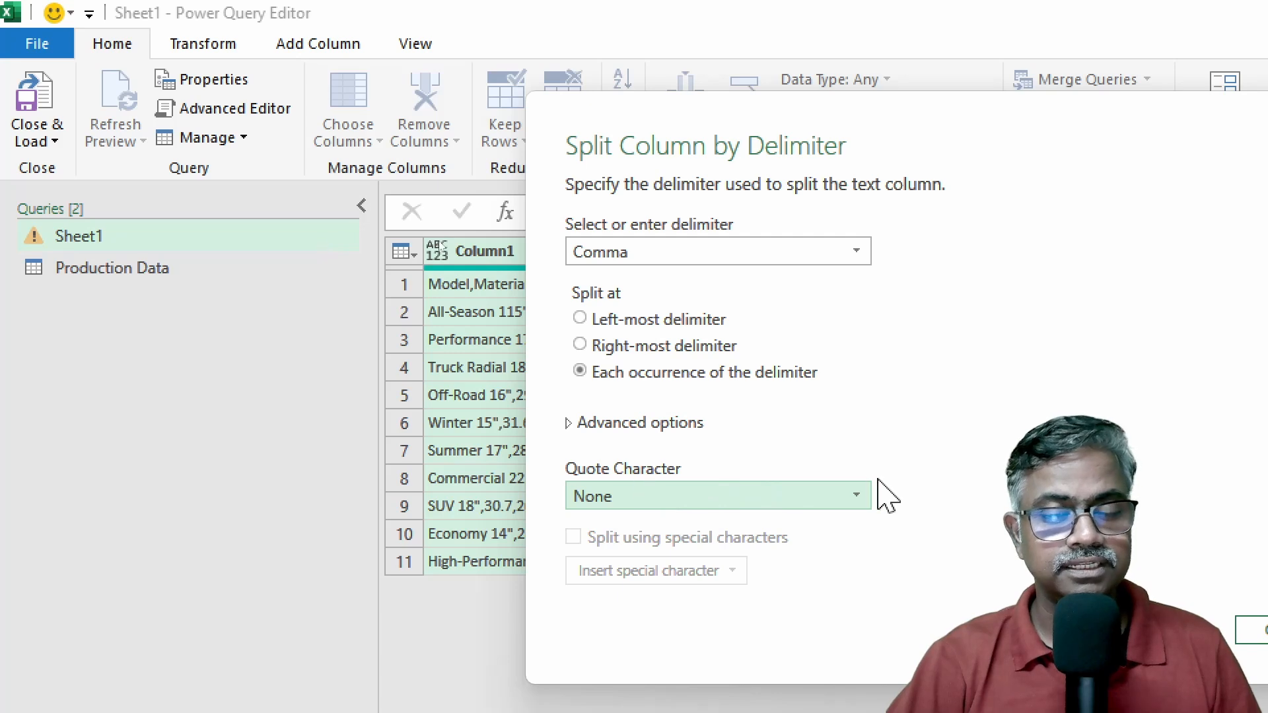
click(1266, 631)
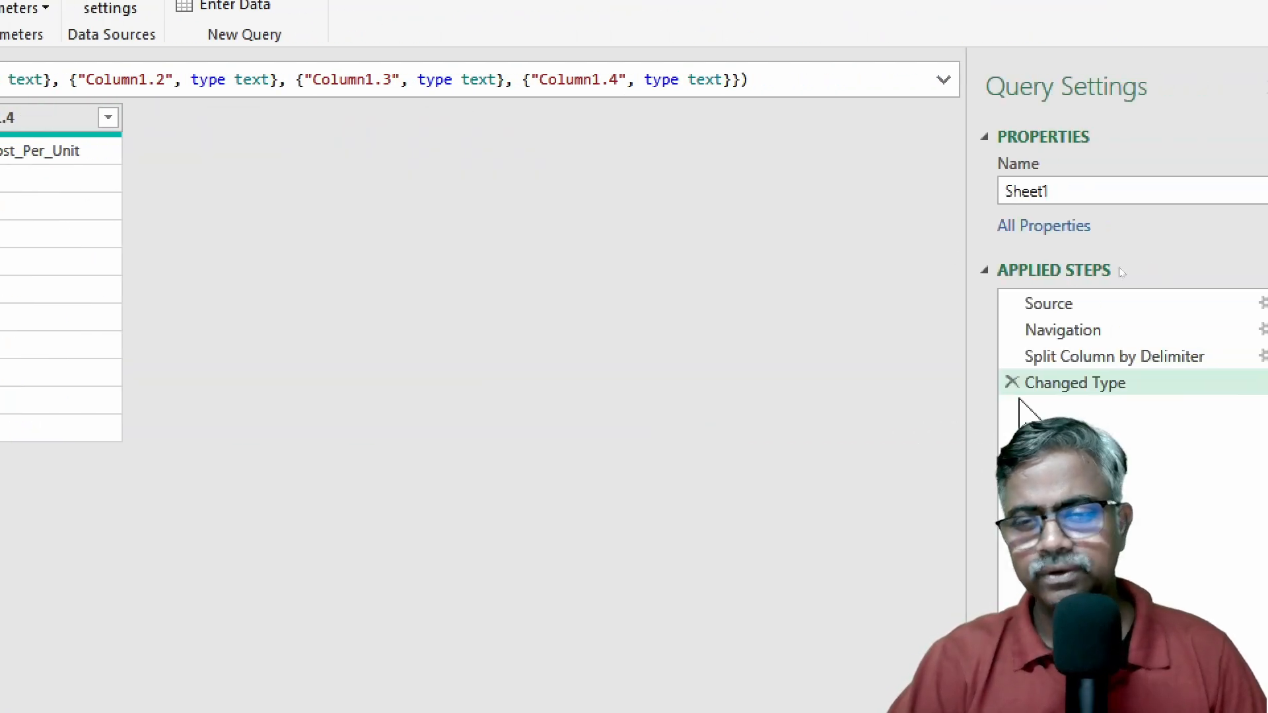
Step: Remove the Changed Type step from the Sheet1 query and promote its first row to headers
click(1012, 383)
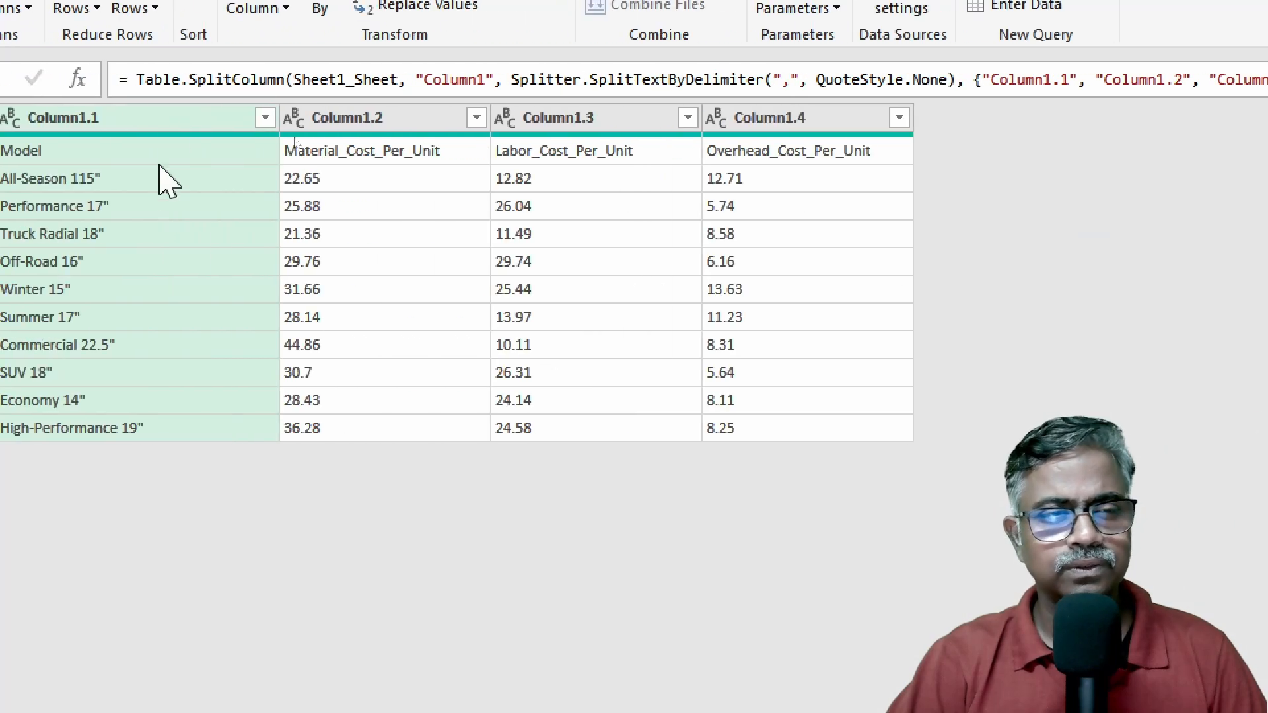
click(478, 94)
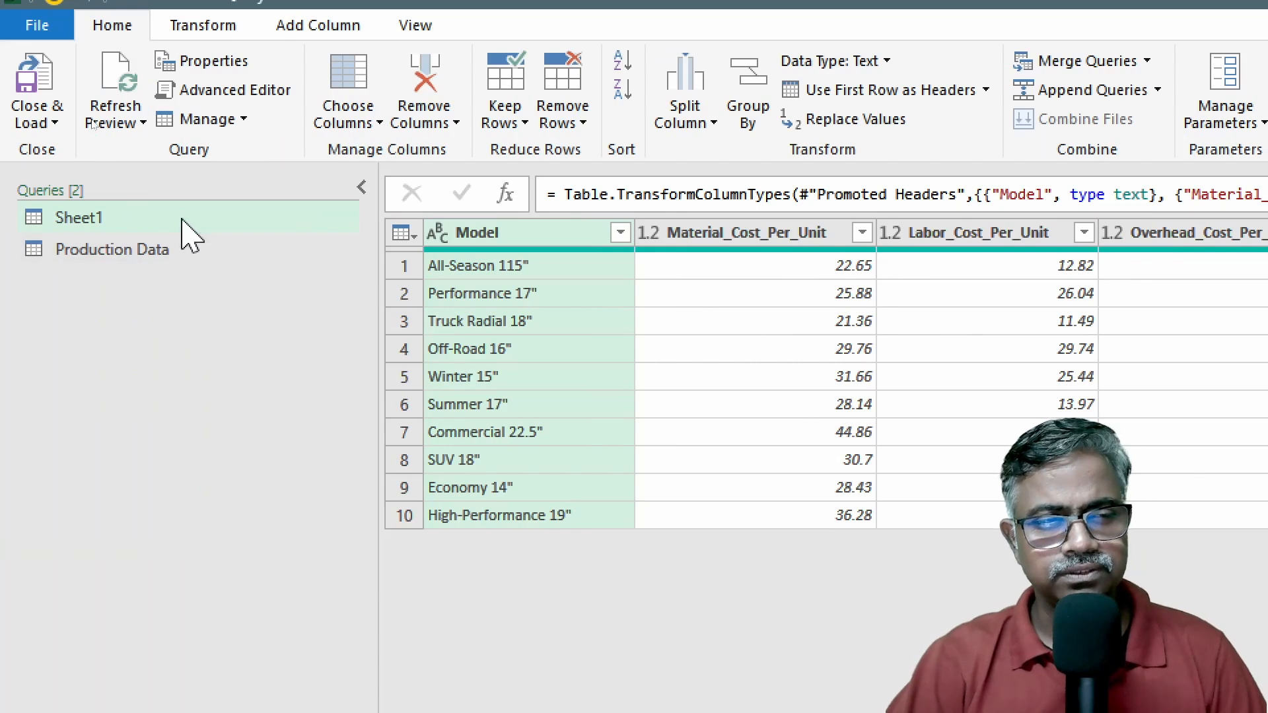
Step: Rename the Sheet1 query as Cost Data
double_click(186, 218)
text(Cost)
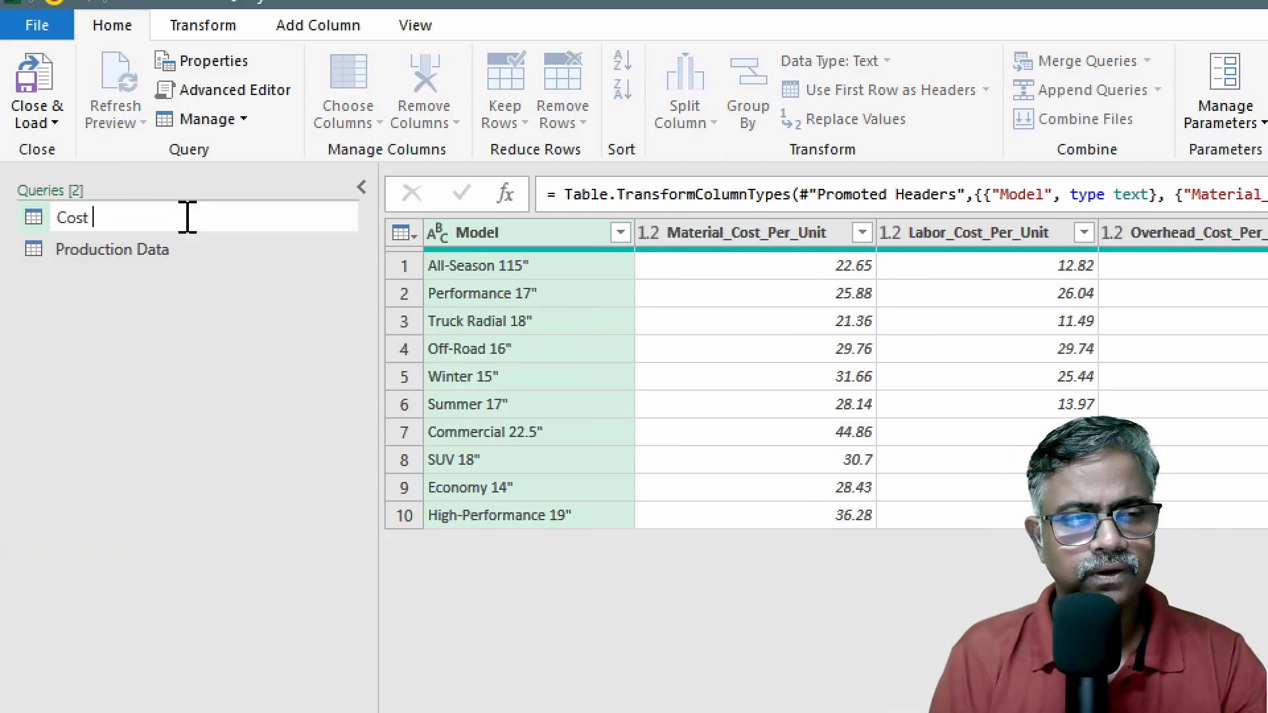
text( Data)
key(Return)
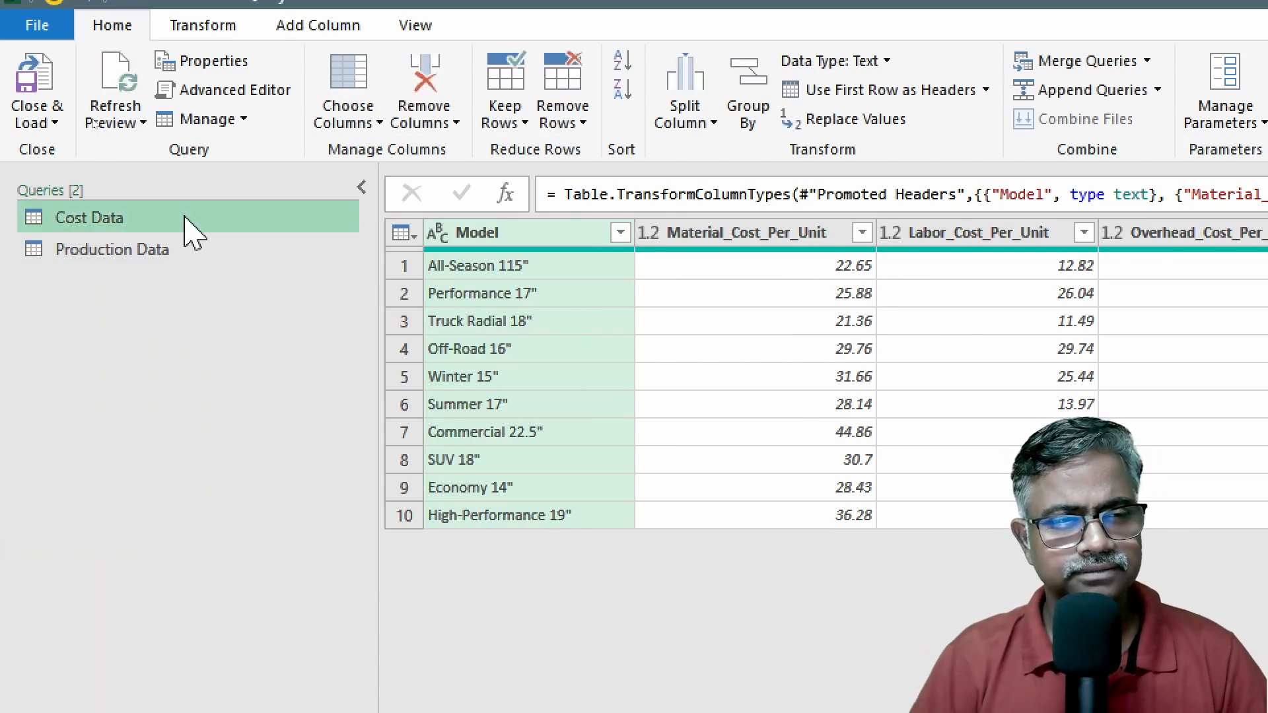
Step: Compare the columns of the Production Data and Cost Data queries to find the field they share
click(158, 249)
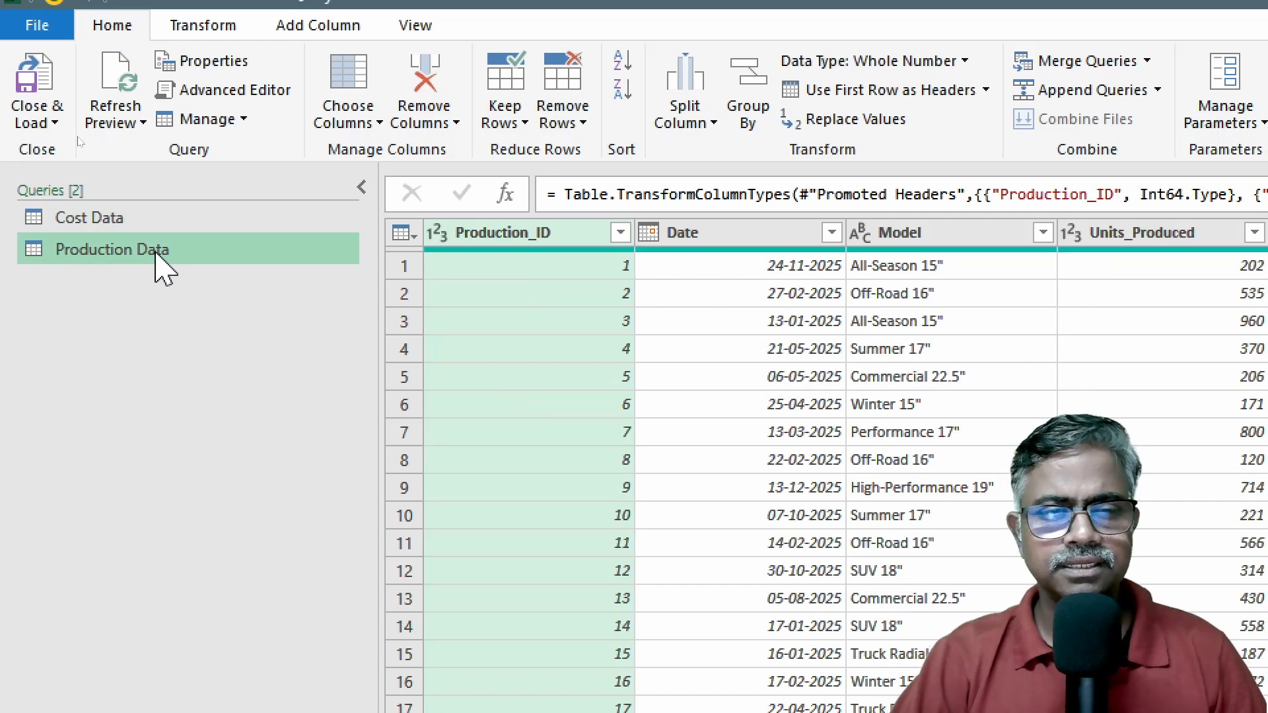
click(165, 218)
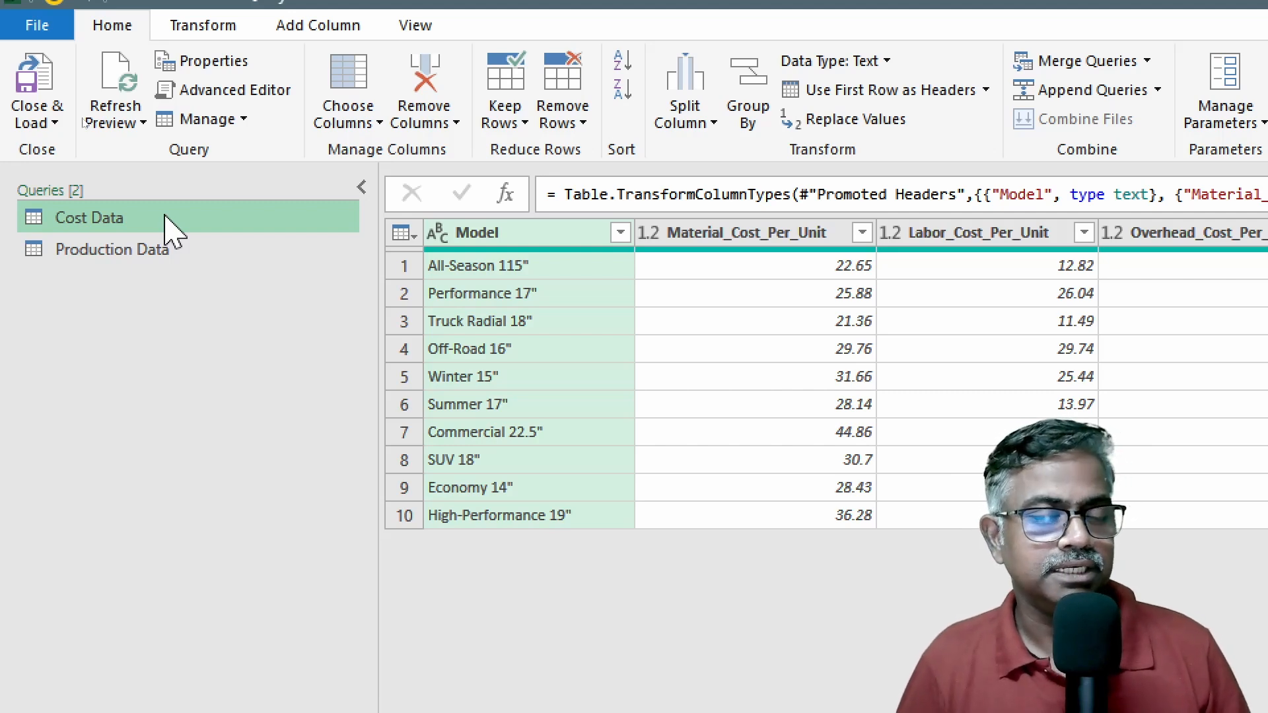
click(188, 254)
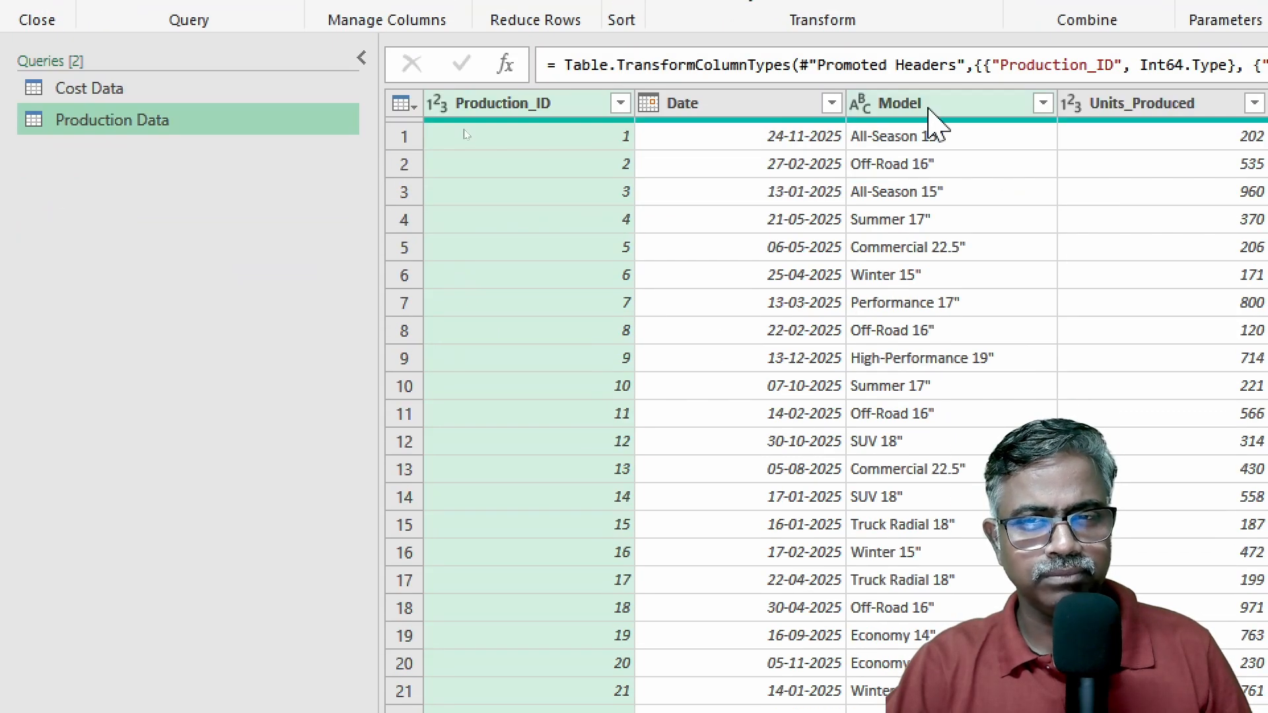
click(932, 236)
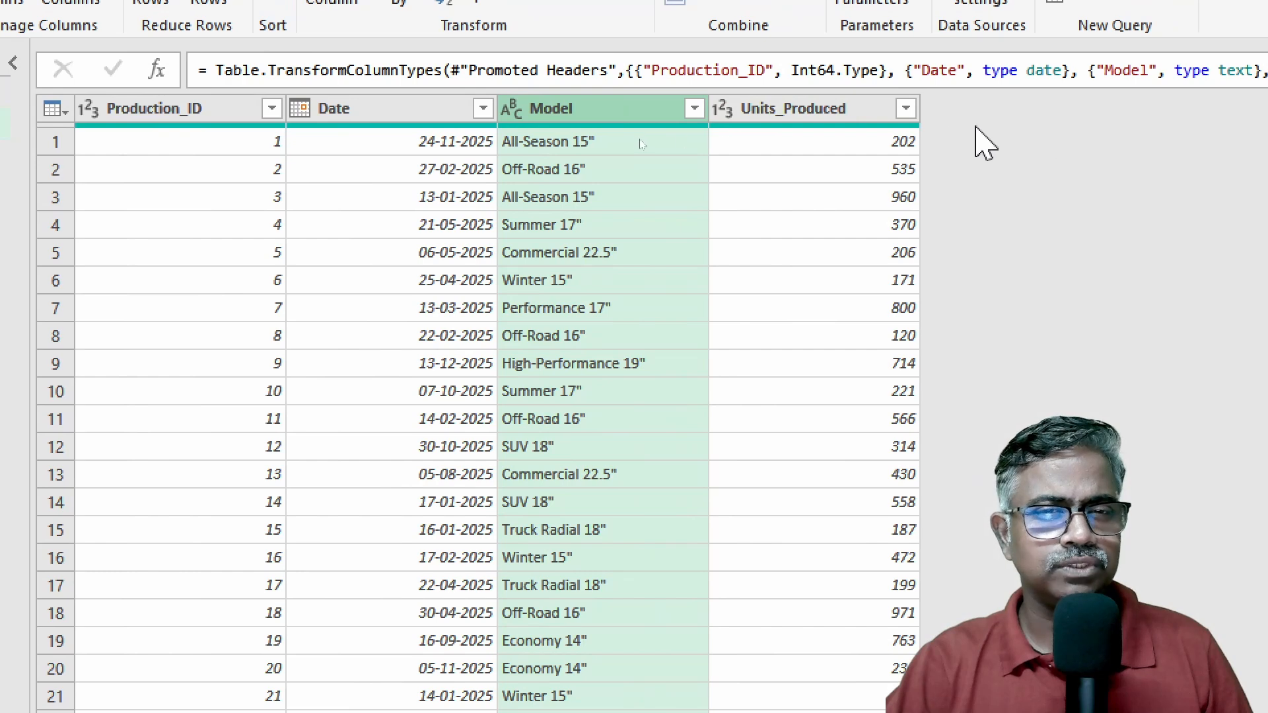
click(783, 109)
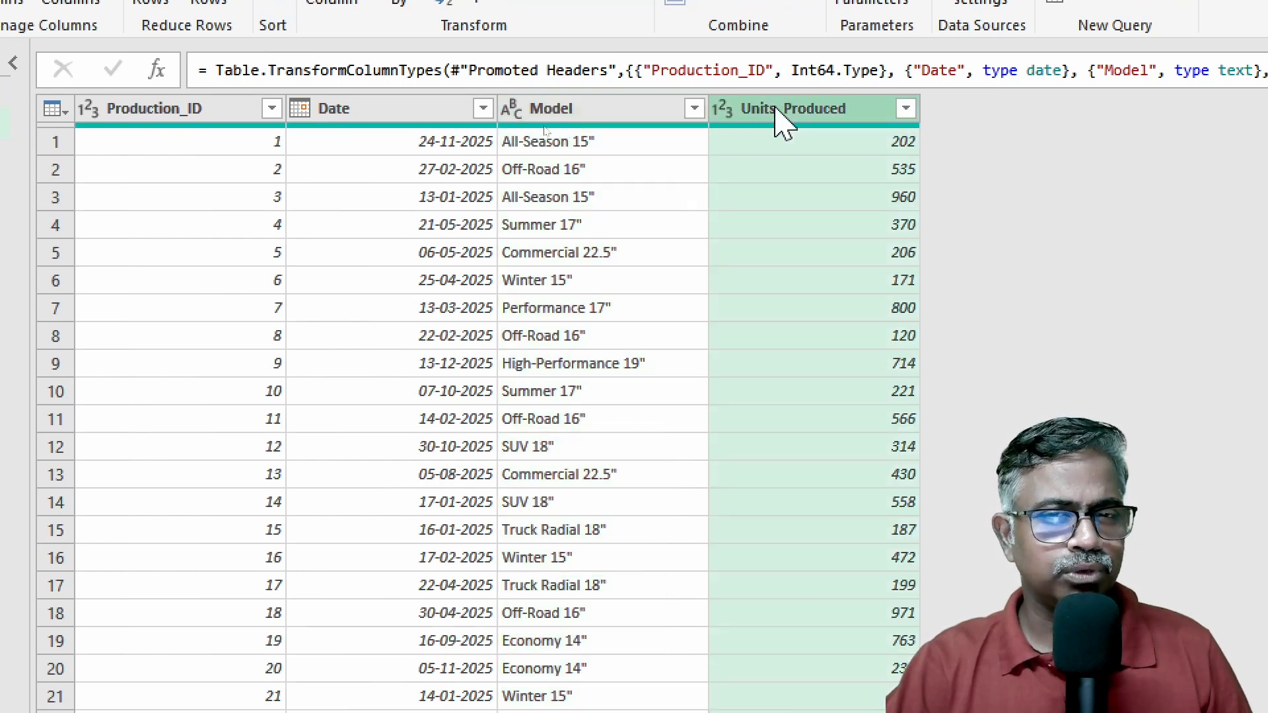
click(614, 110)
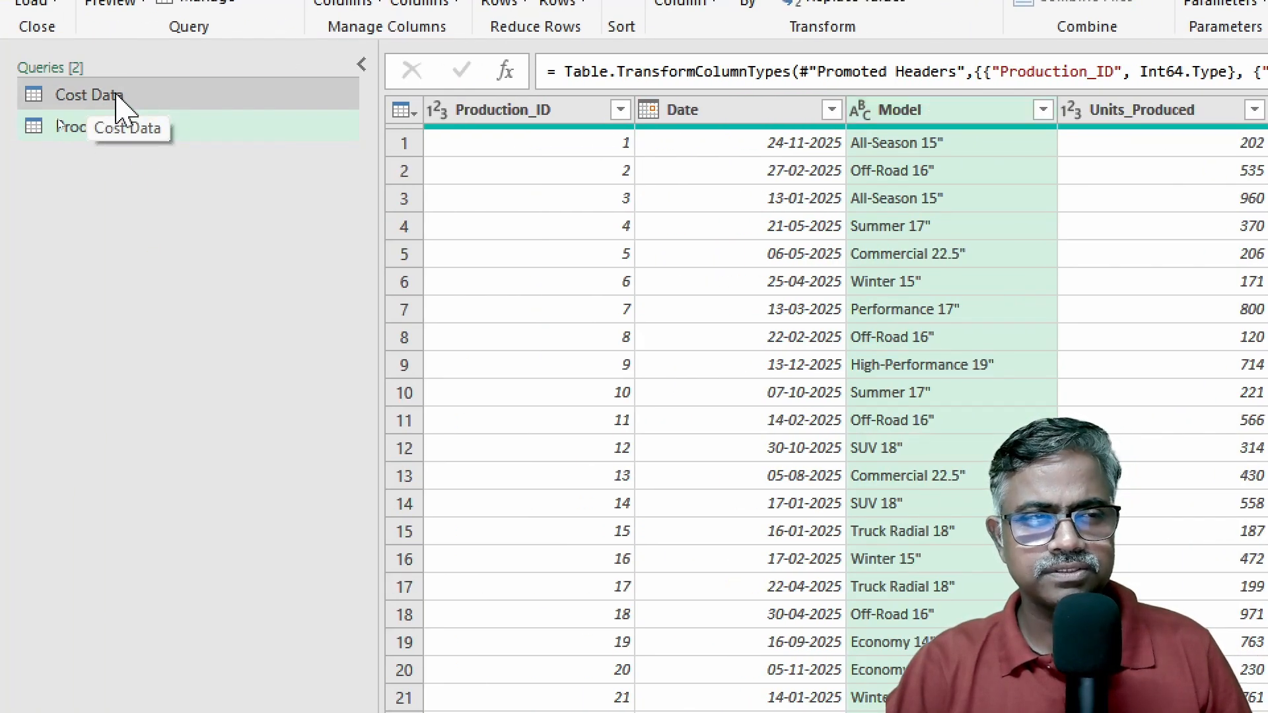
click(116, 94)
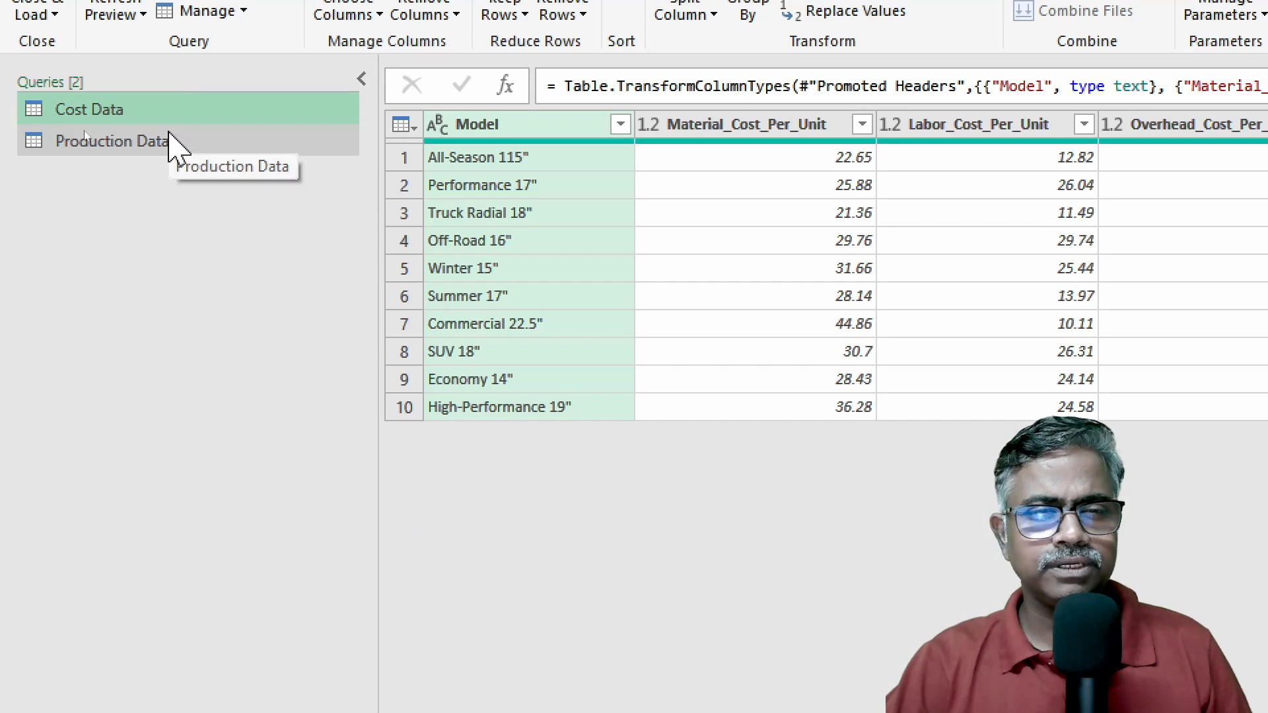
click(171, 141)
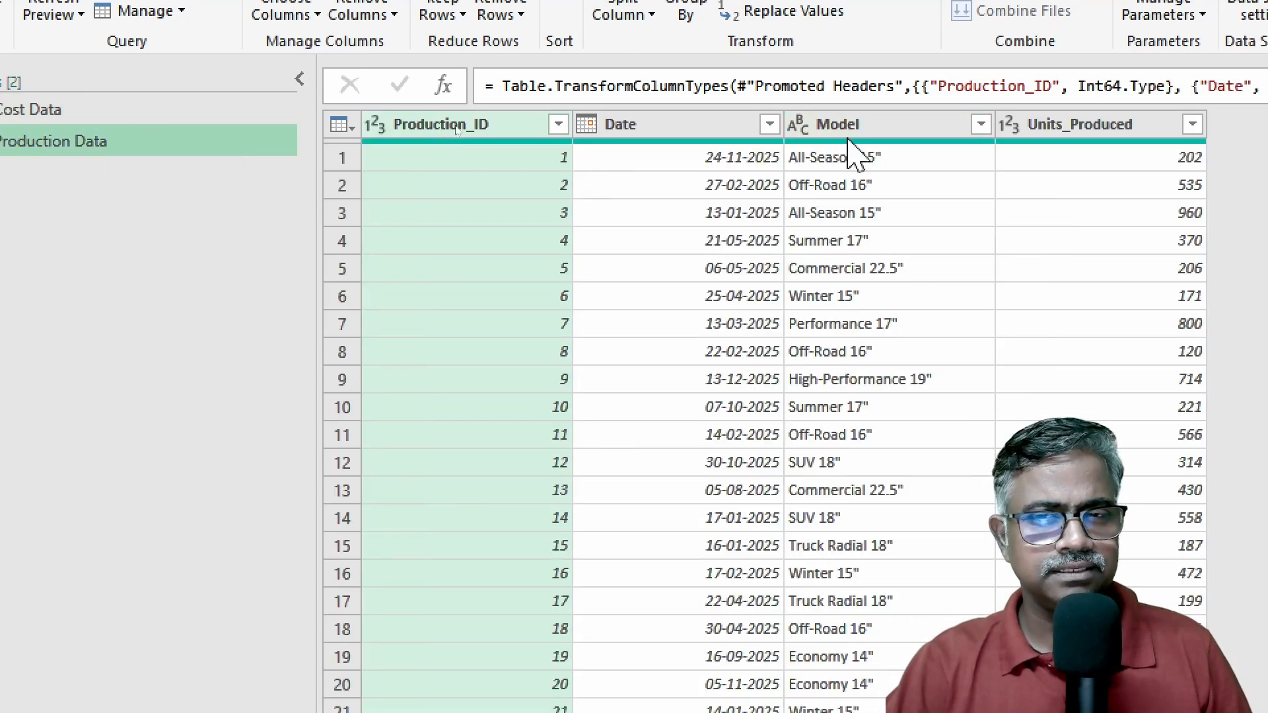
click(85, 111)
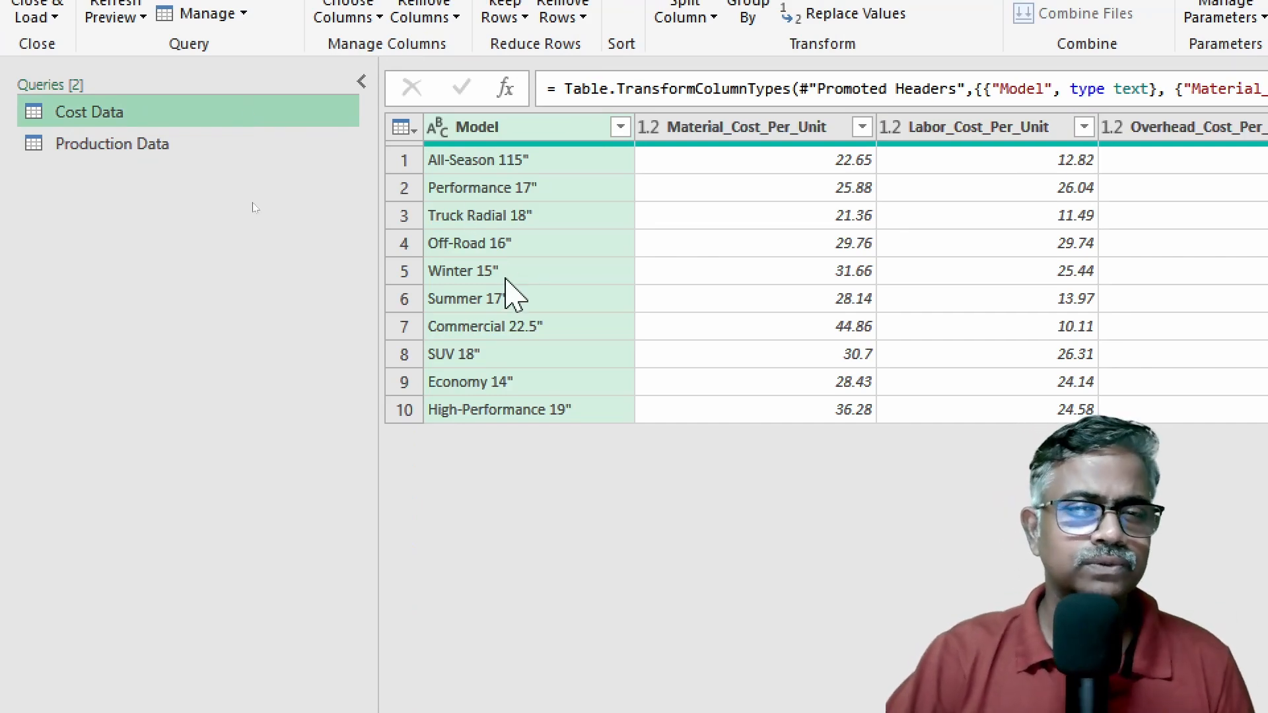
Step: Start a merge within the Production Data query and choose Cost Data as the second table
click(201, 152)
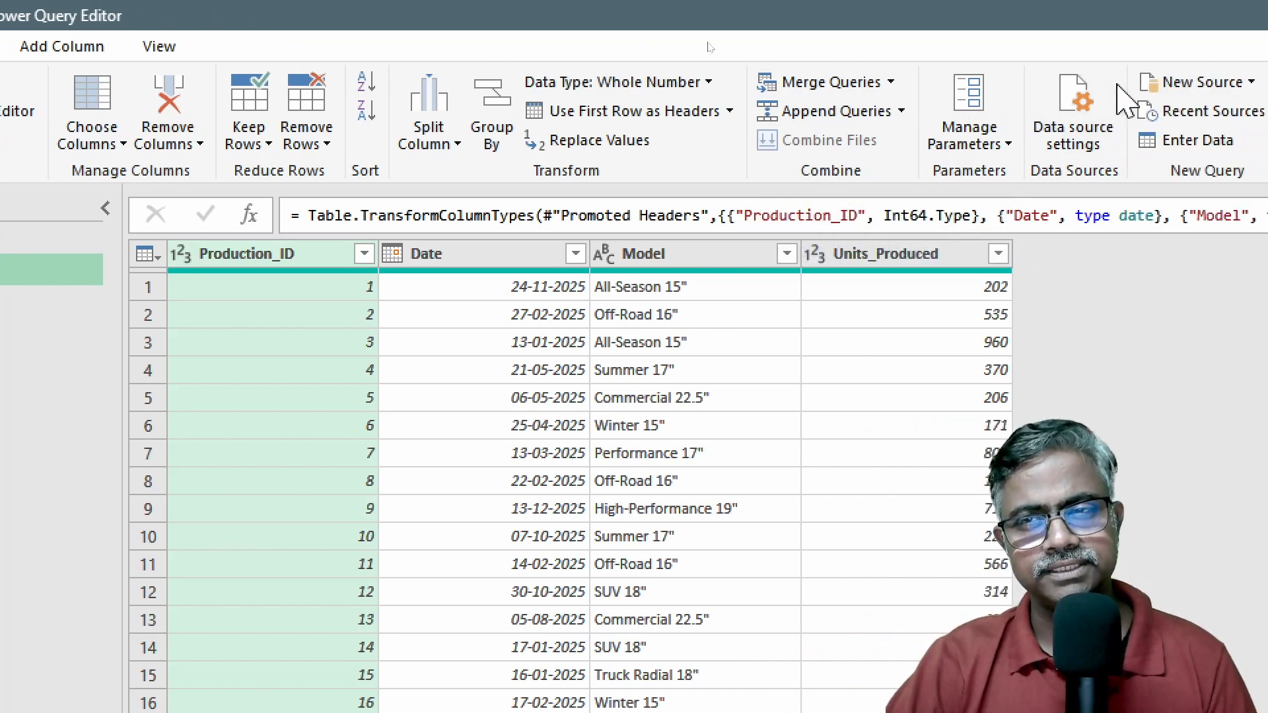
click(832, 82)
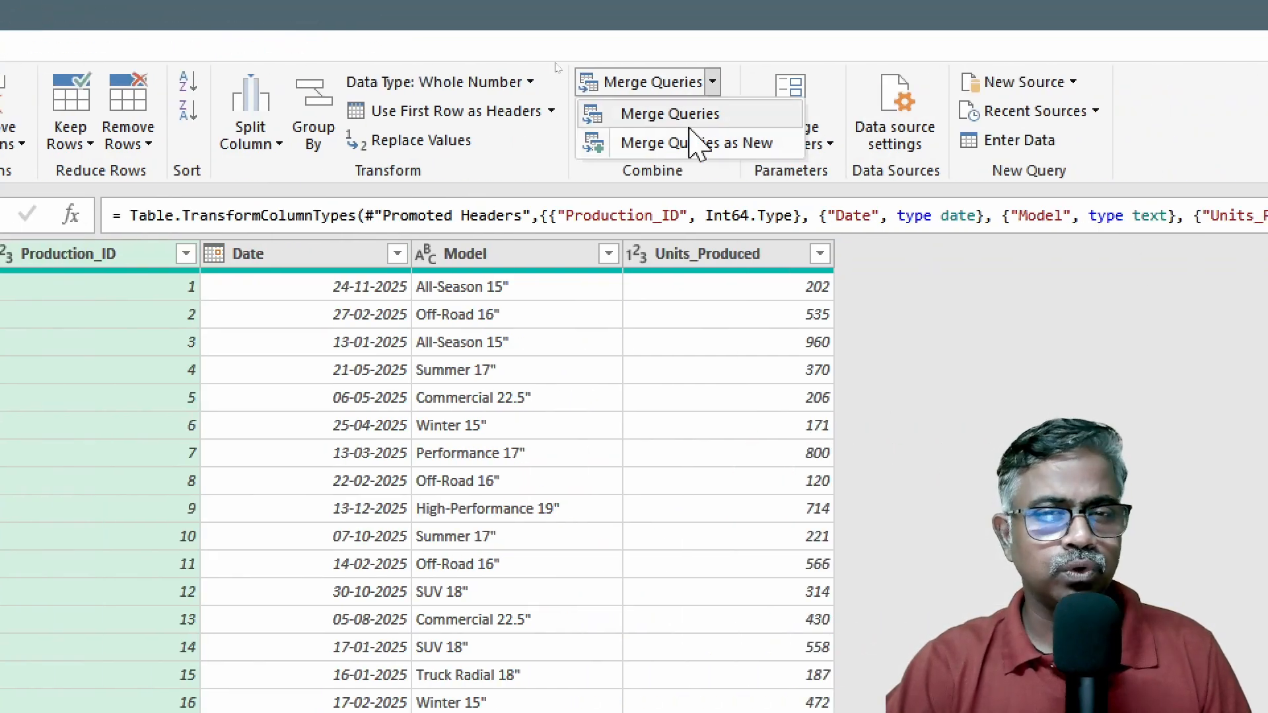
click(644, 113)
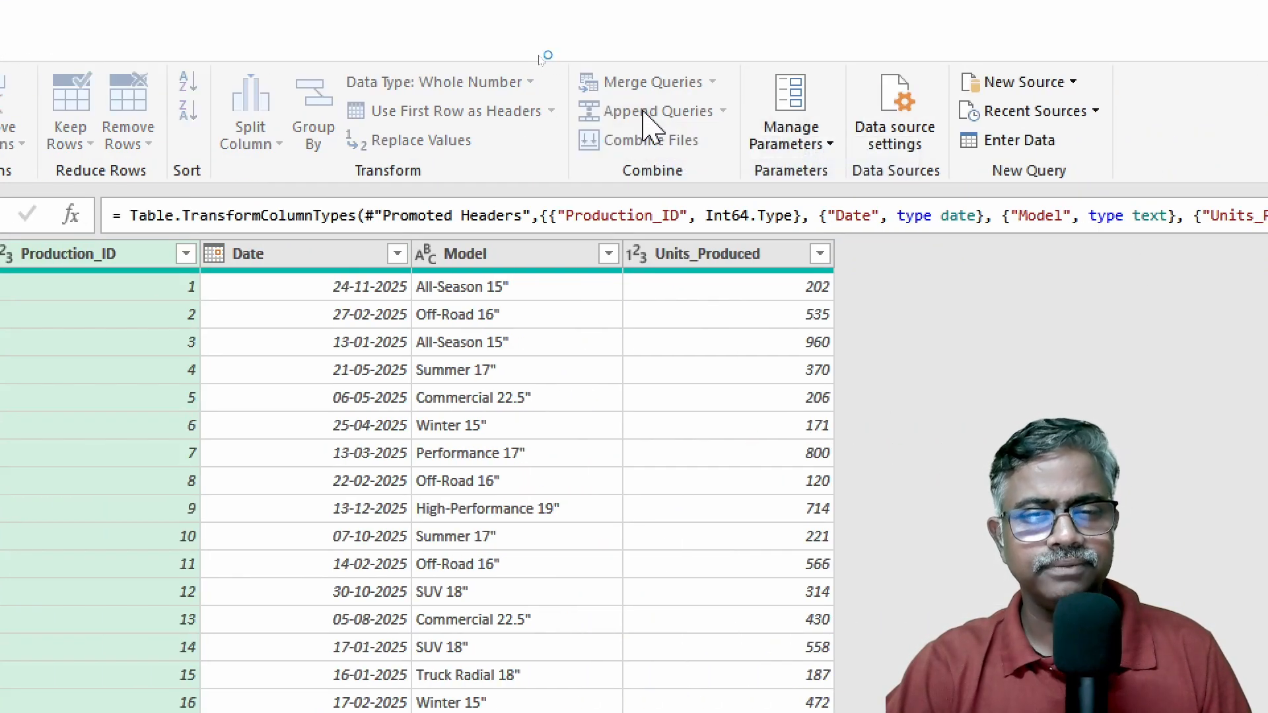
drag(644, 284, 389, 43)
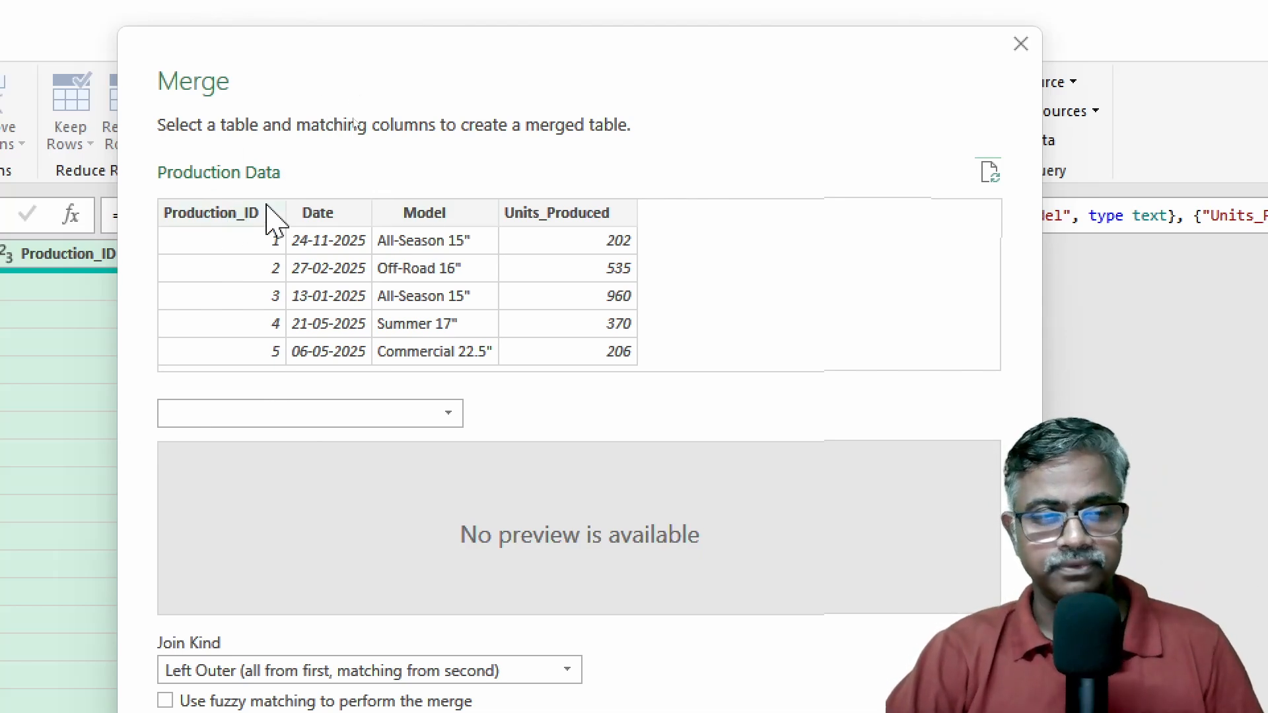
click(304, 414)
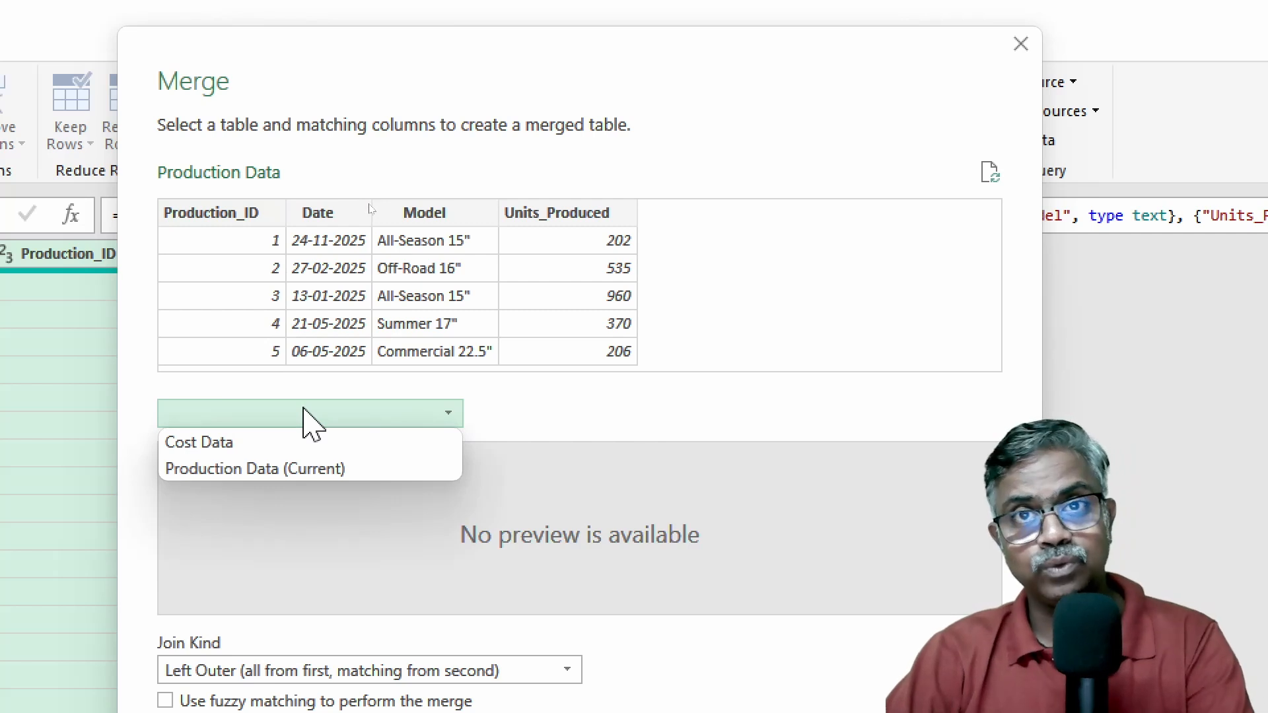
click(235, 442)
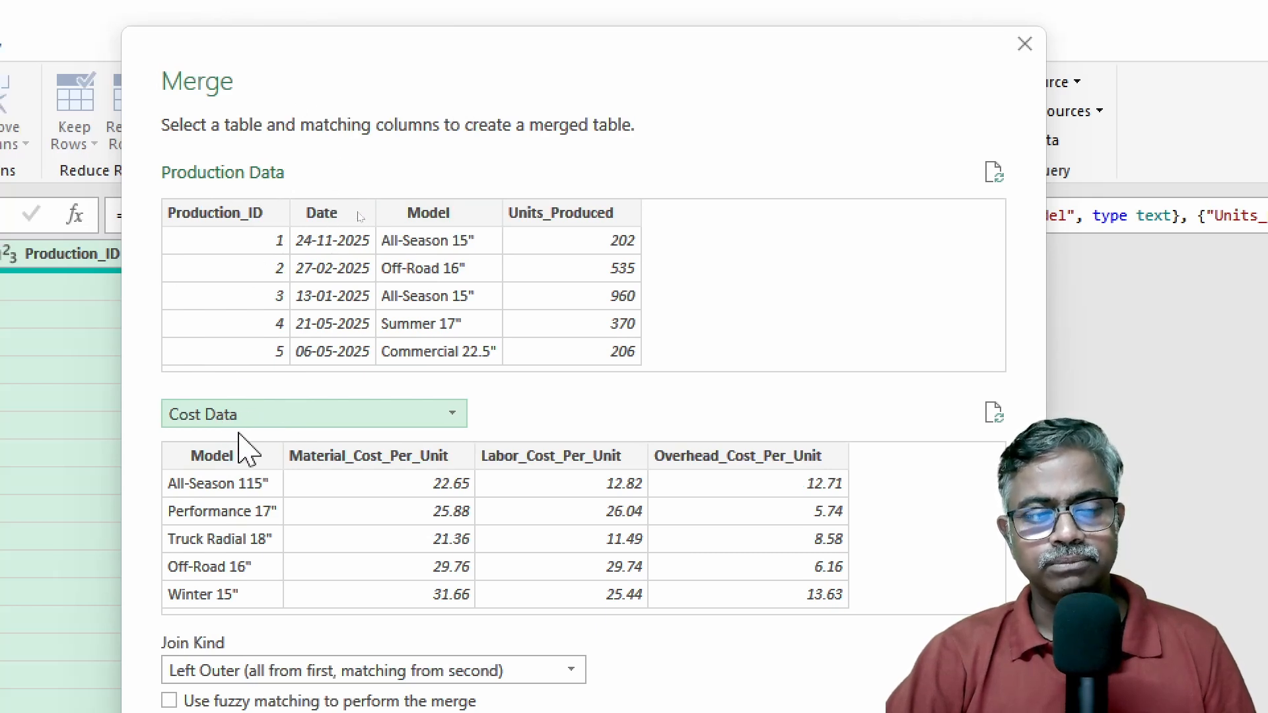
Step: Match both tables on their Model columns and merge them with a Left Outer join
click(430, 212)
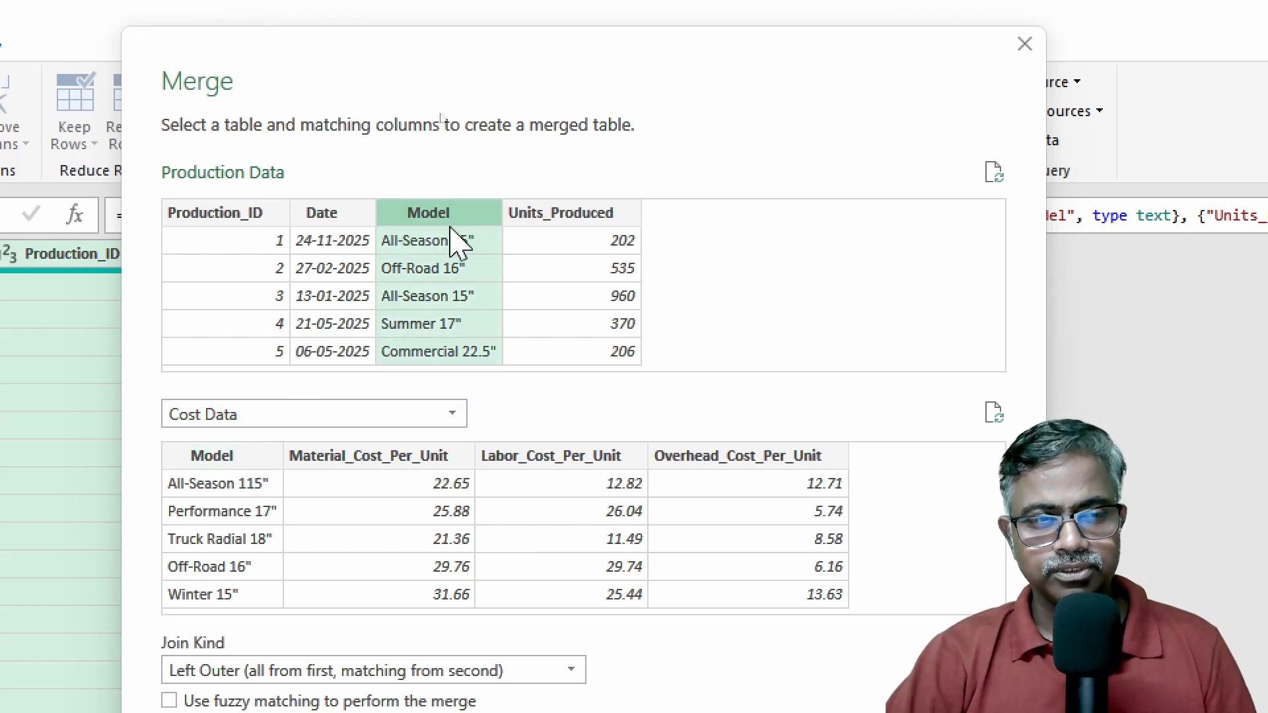
click(216, 459)
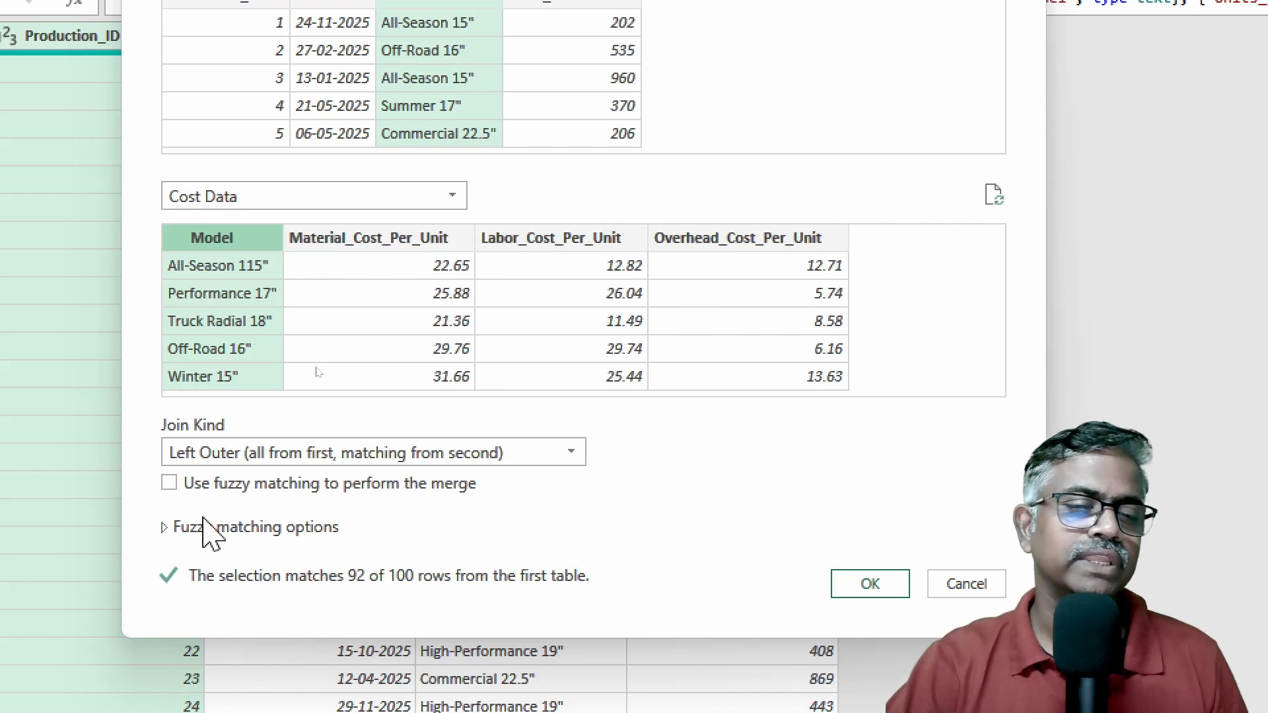
click(289, 456)
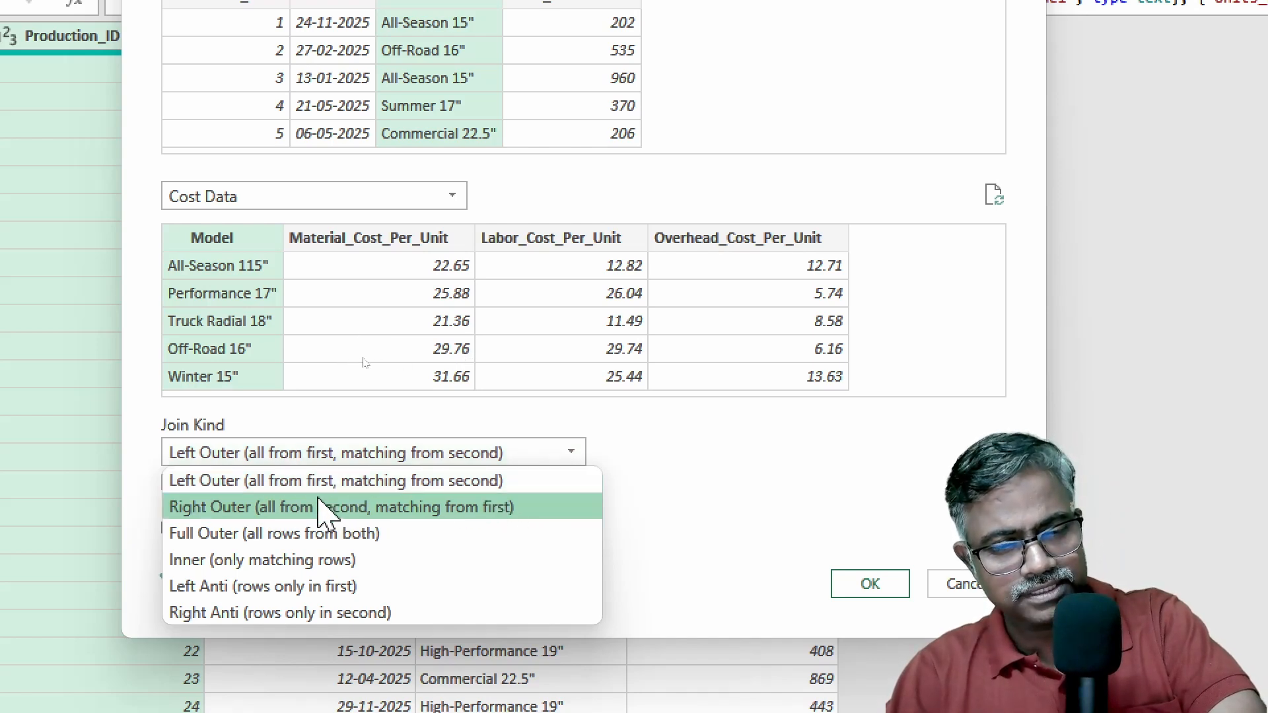
click(480, 482)
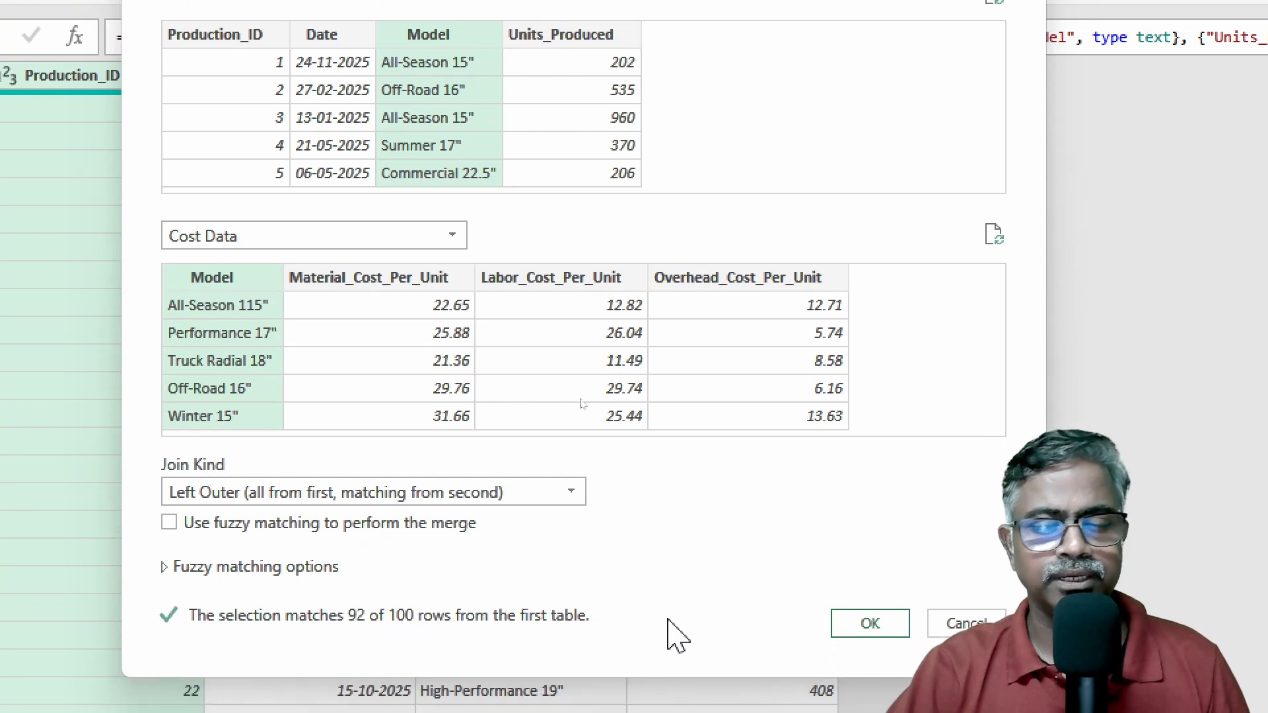
click(869, 616)
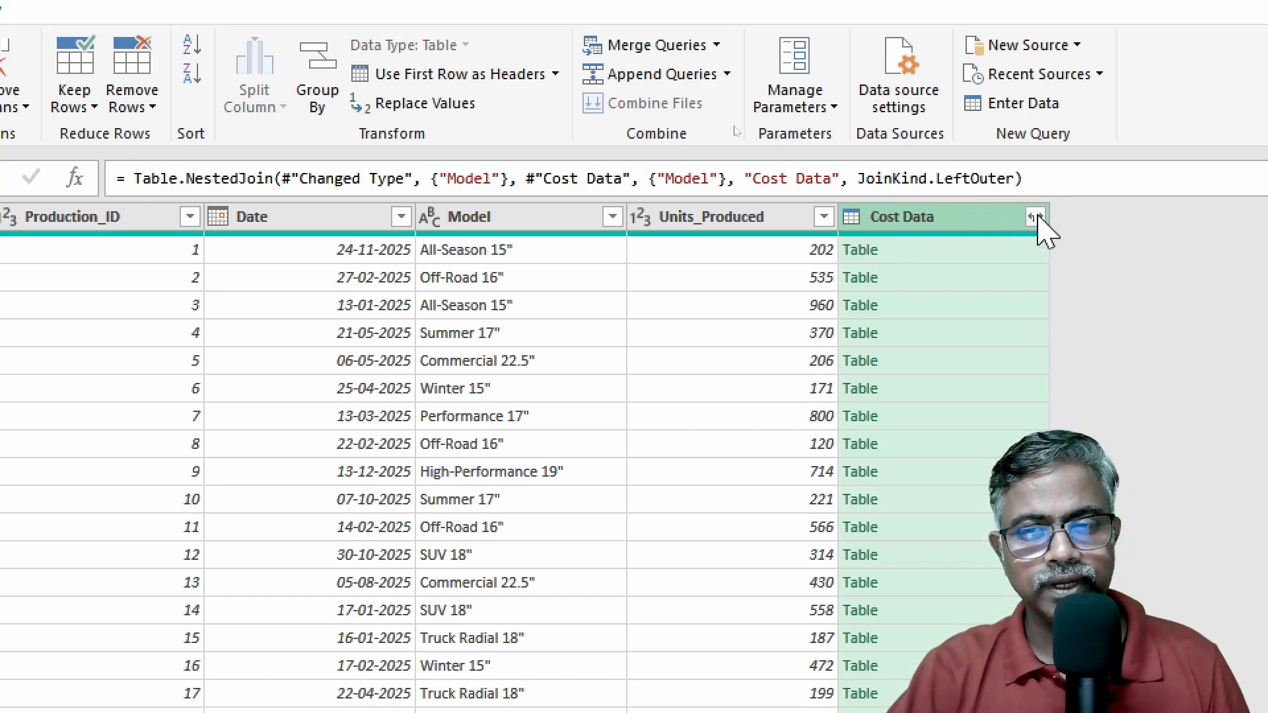
Step: Expand the Cost Data column to the material, labor and overhead cost columns, excluding Model and without the original column name as prefix
click(1034, 218)
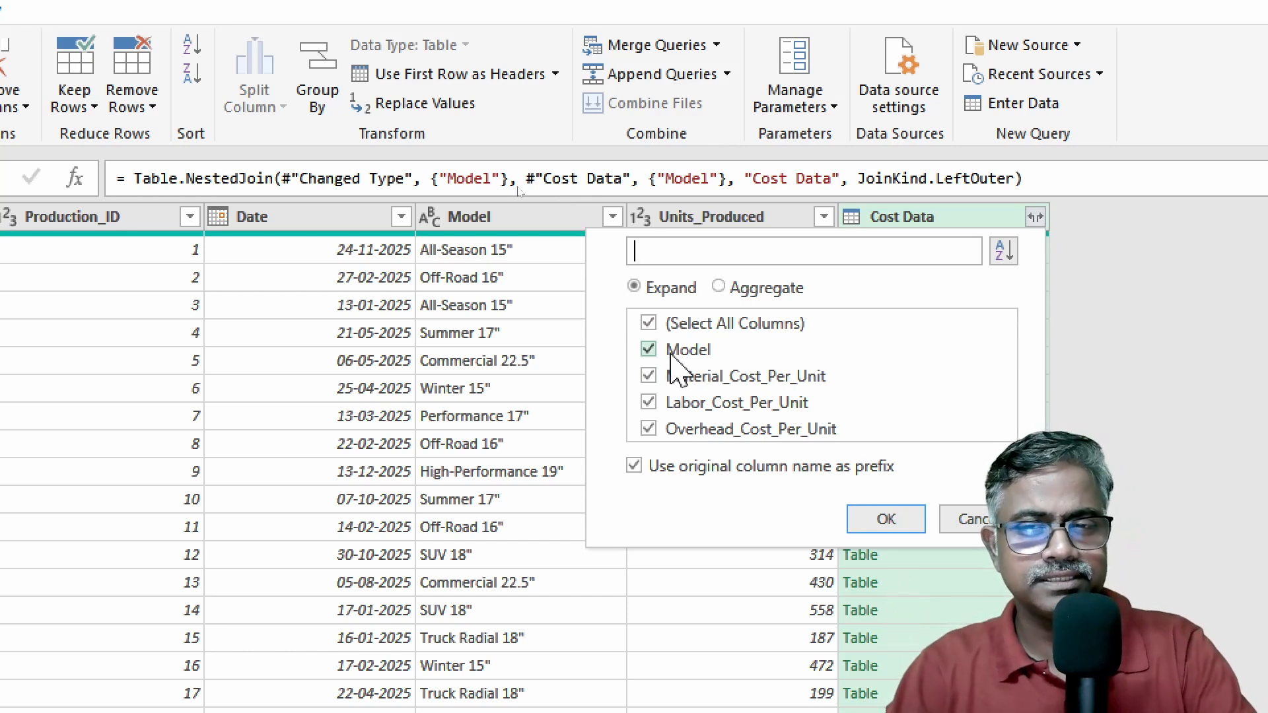
key(Escape)
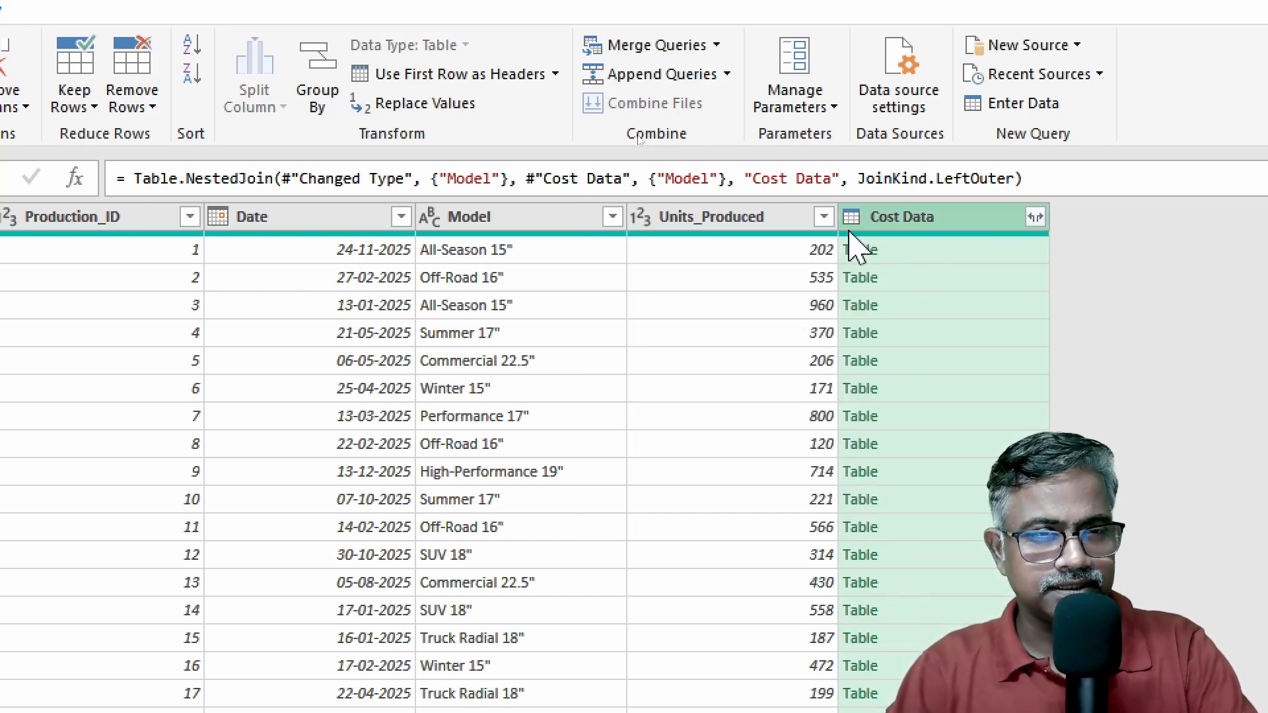
mouse_move(894, 247)
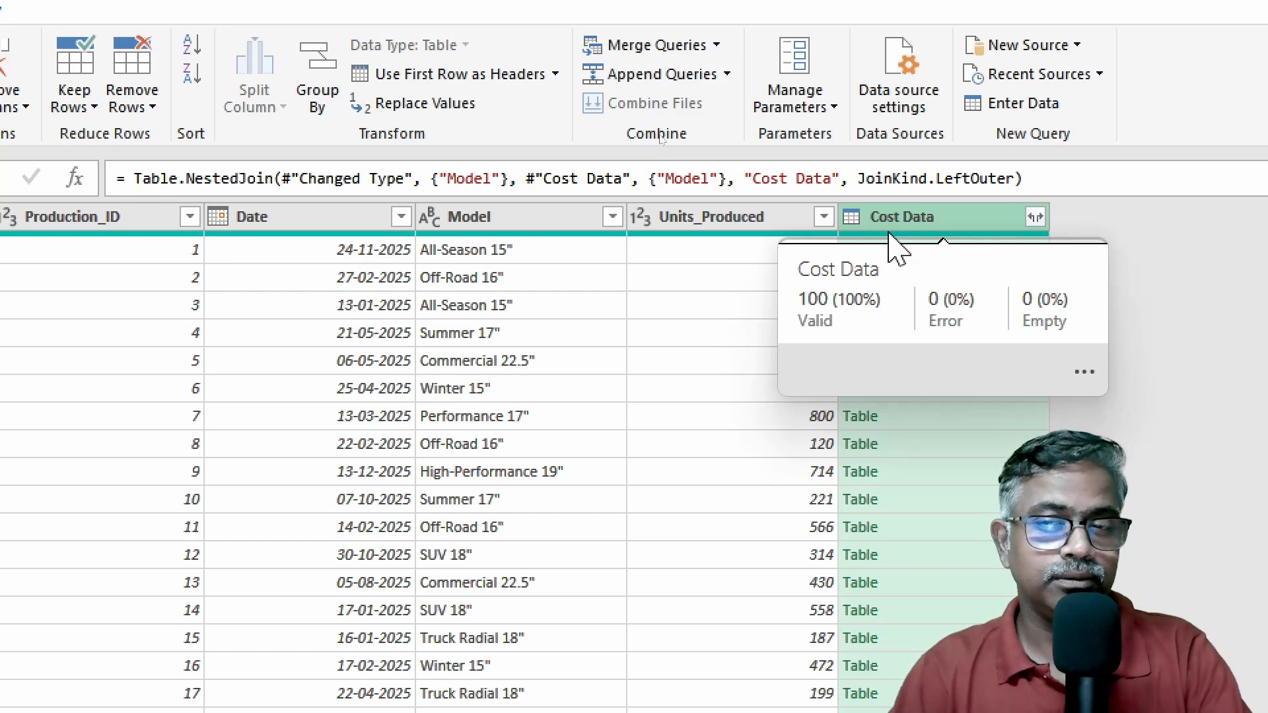
click(1035, 218)
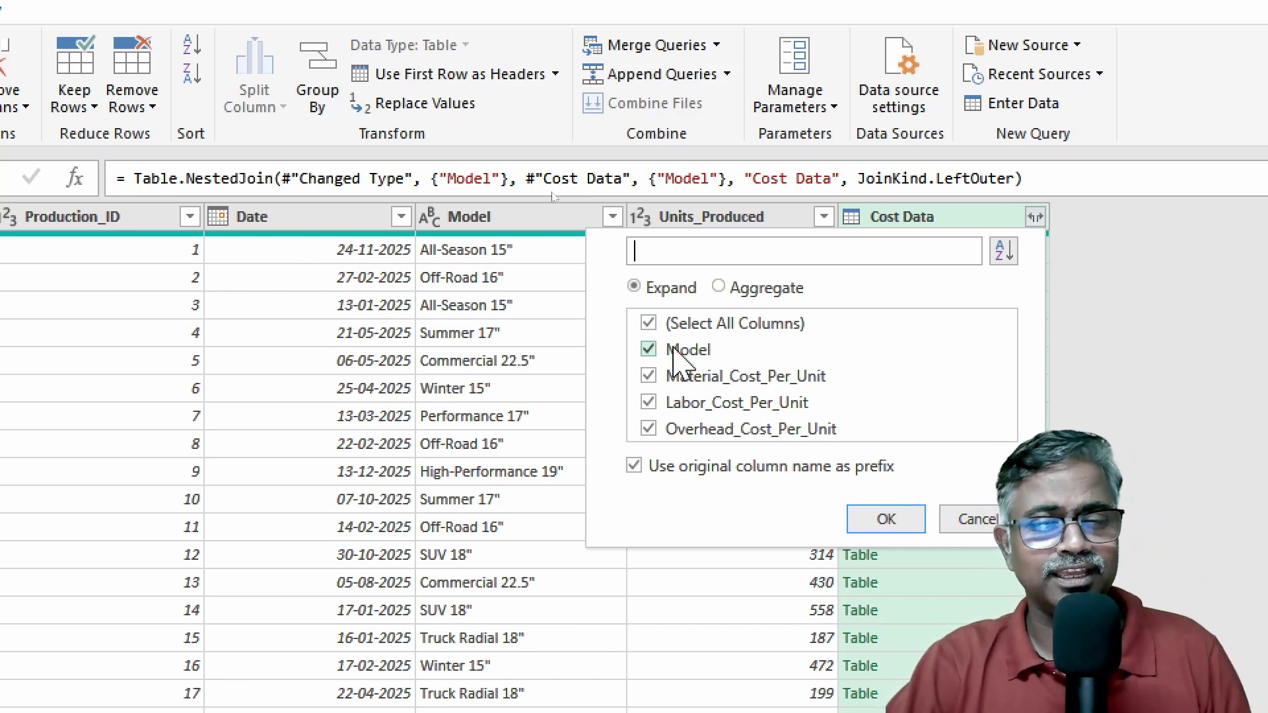
click(649, 350)
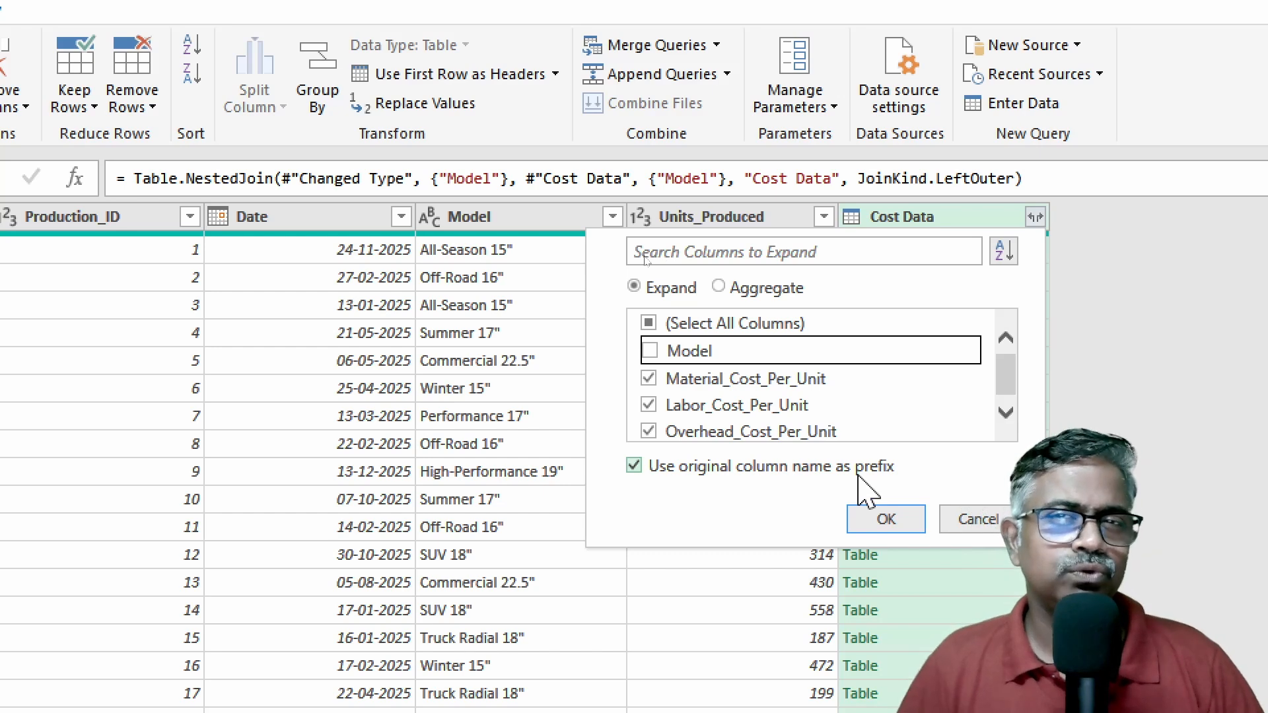
click(637, 466)
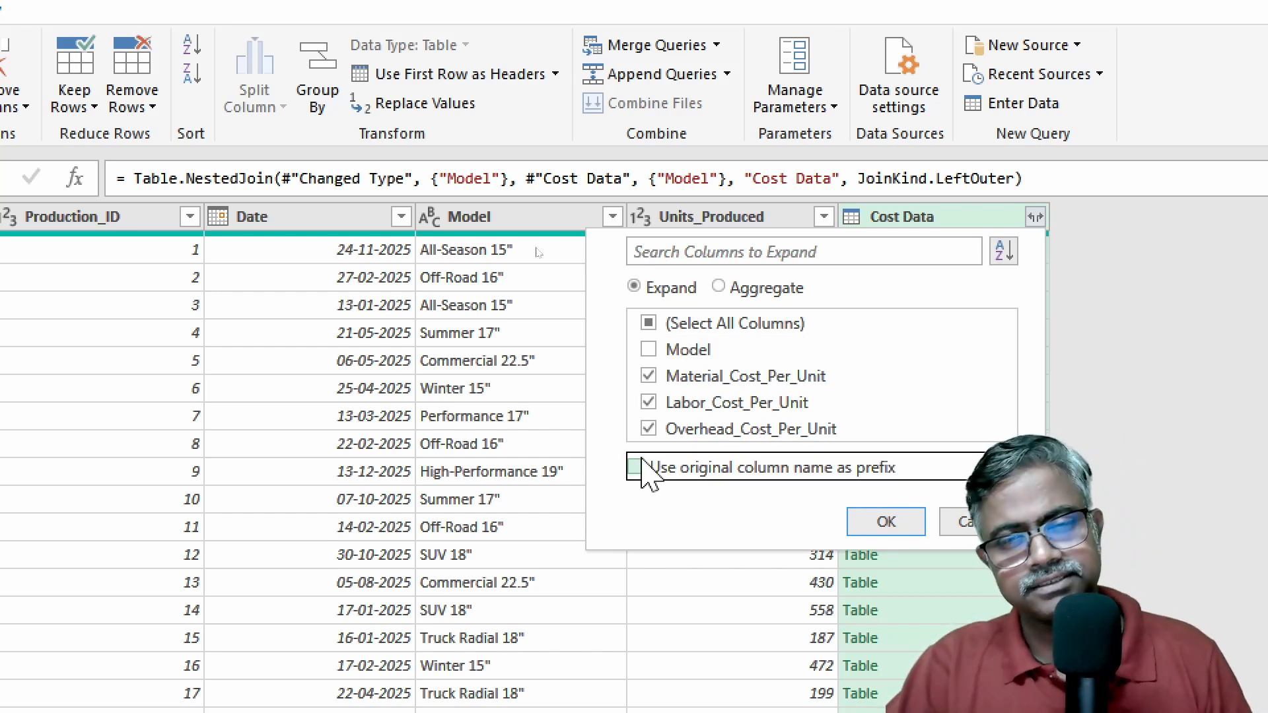
click(917, 522)
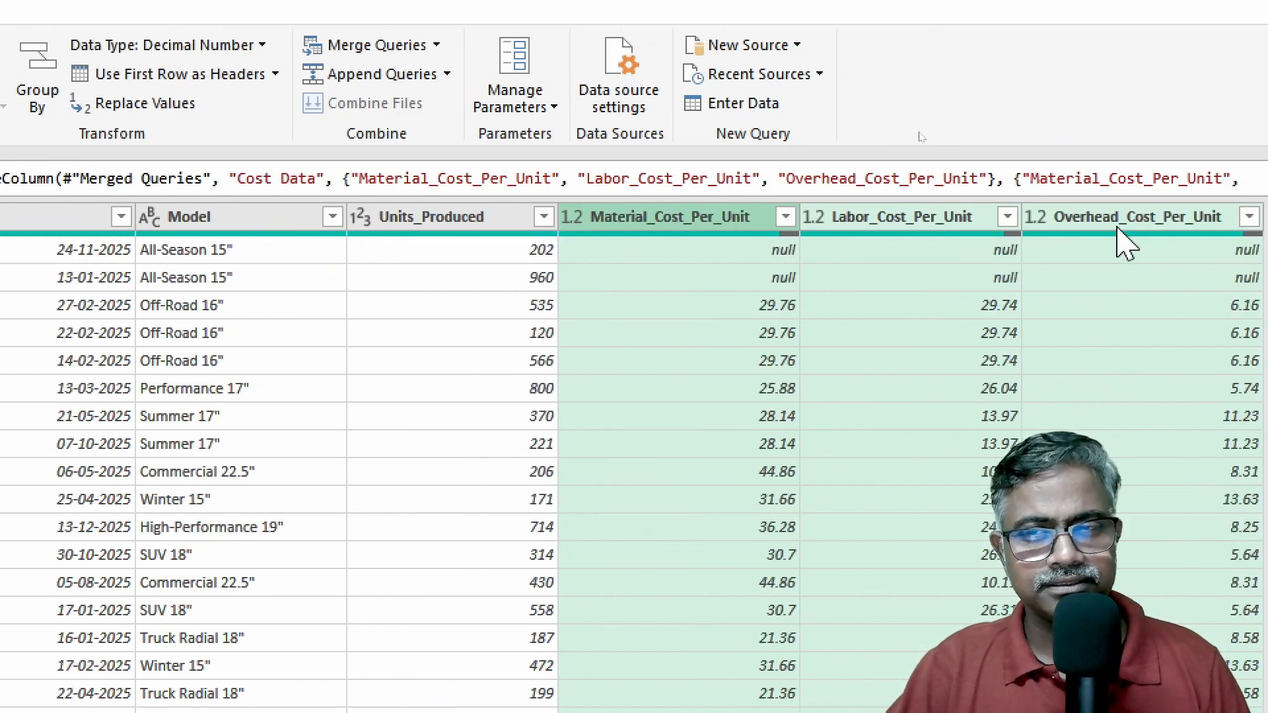